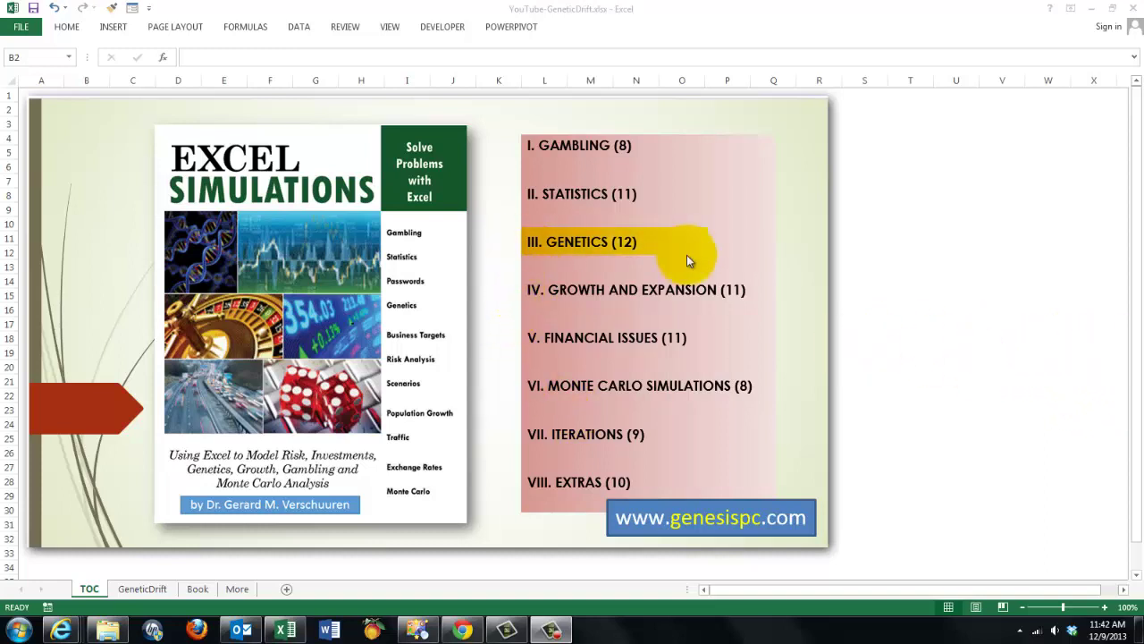
left_click(139, 590)
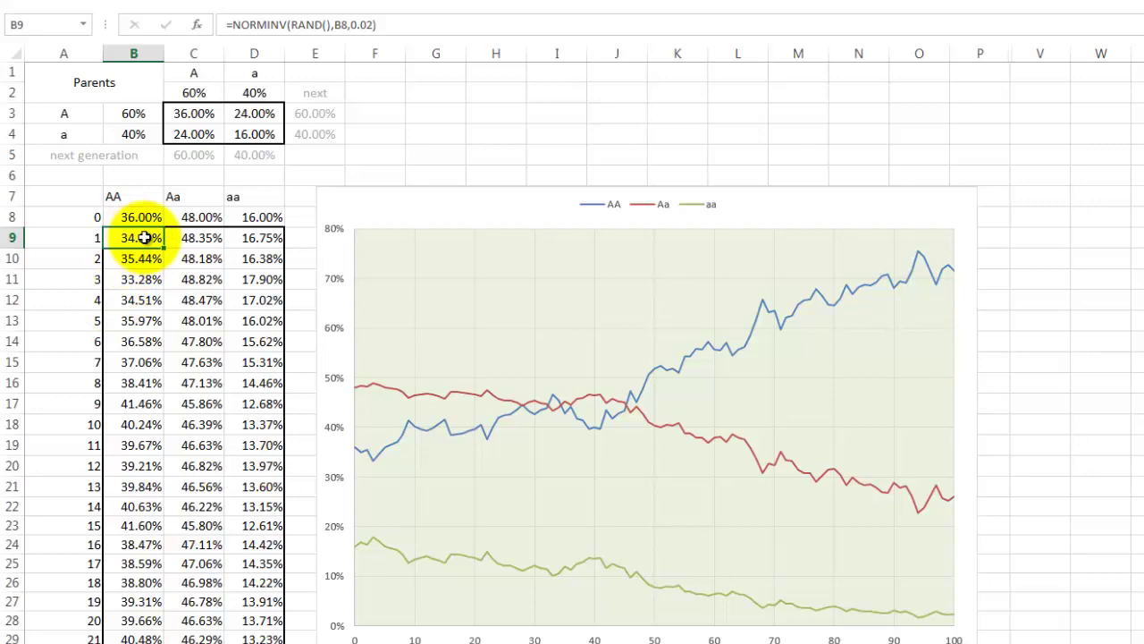
left_click(199, 27)
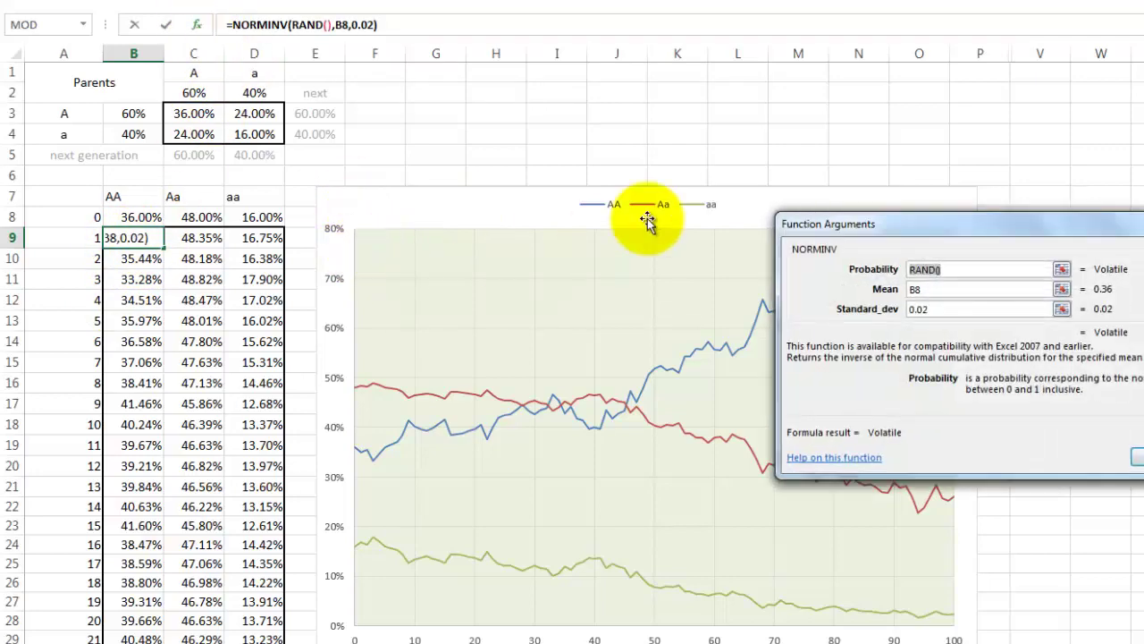
left_click_drag(881, 225, 387, 91)
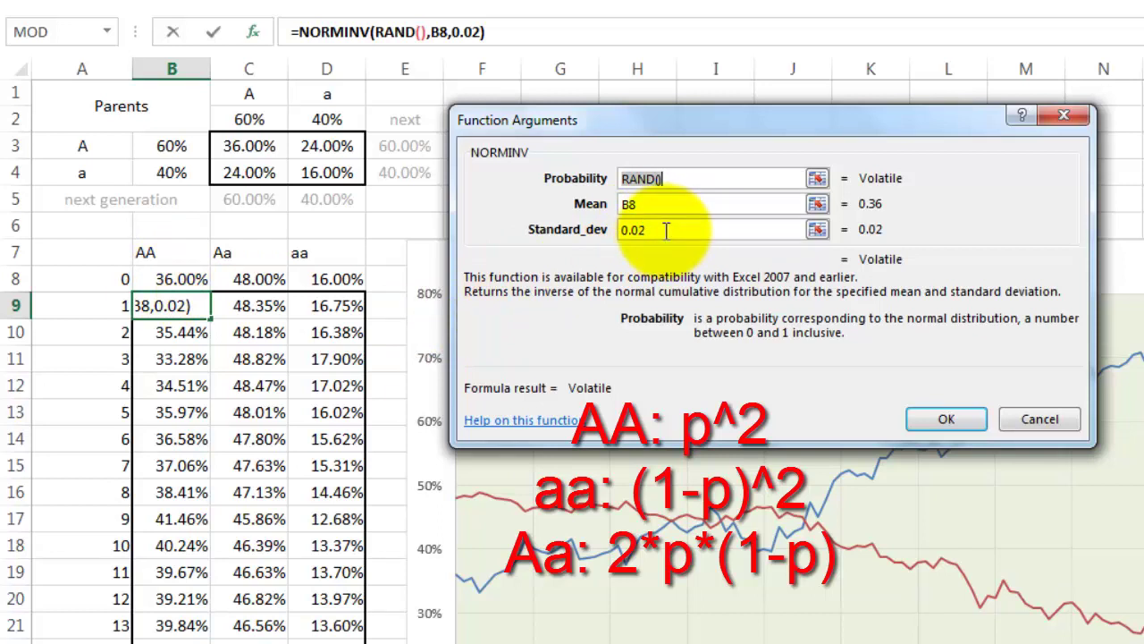
left_click(1037, 419)
left_click(258, 305)
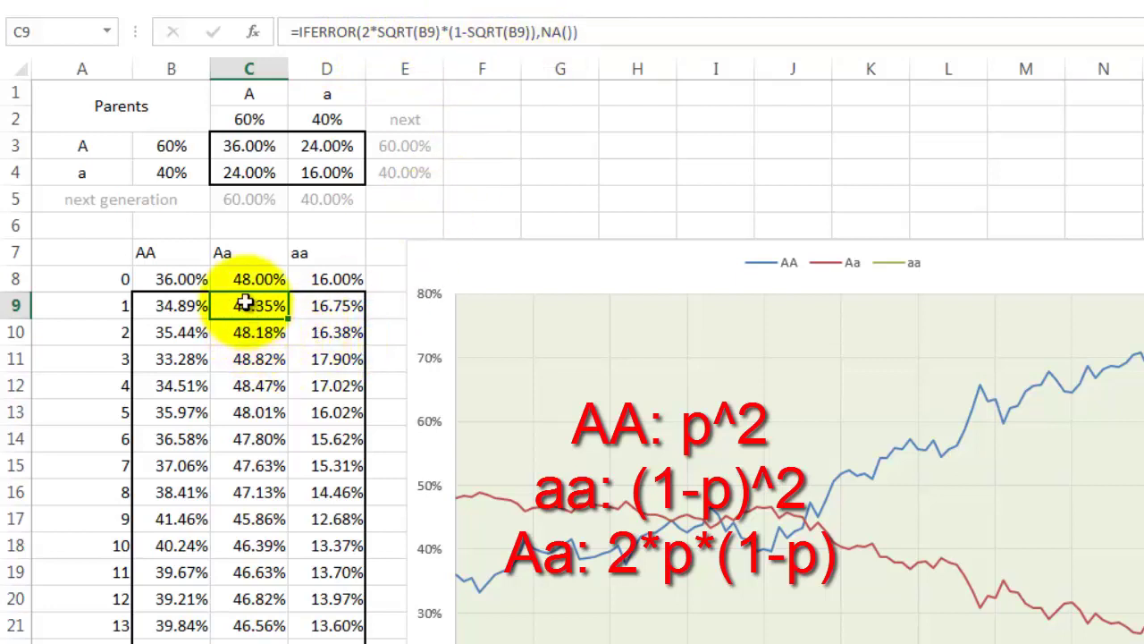
left_click(323, 305)
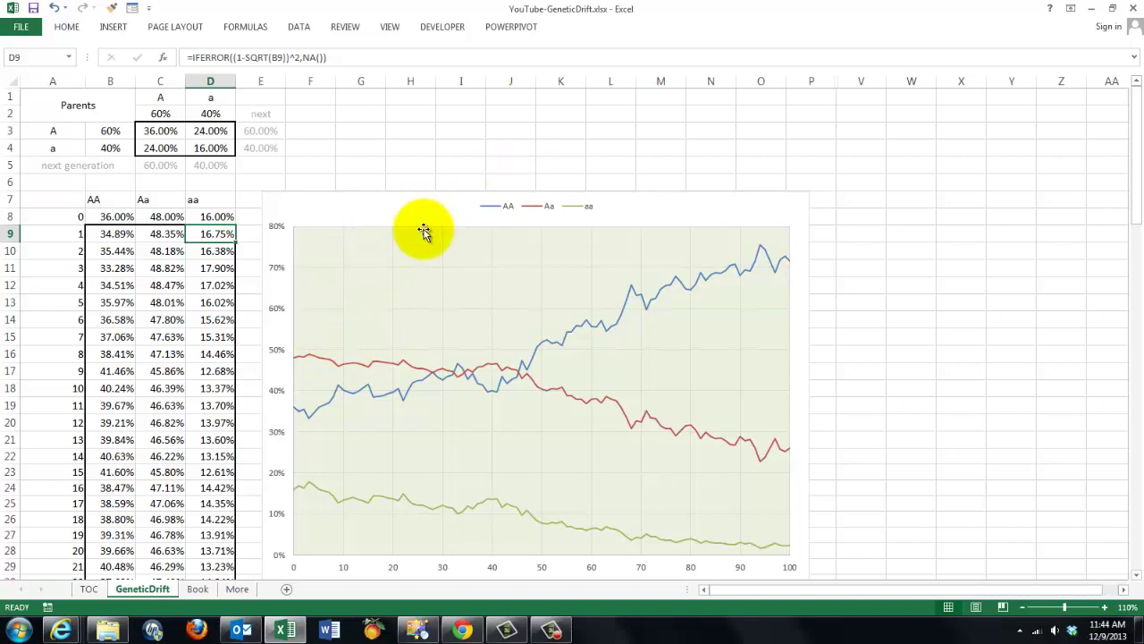
Recalculate the worksheet repeatedly with F9 until a run shows aa spiking near 70% around generation 85
key("F9")
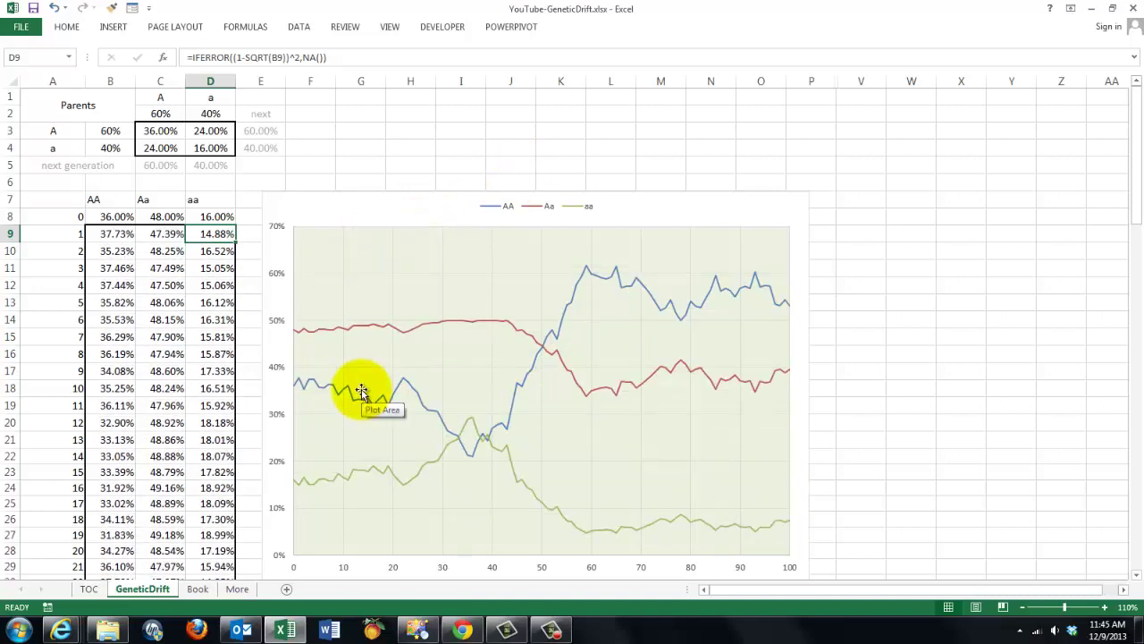
key("F9")
key("F9")
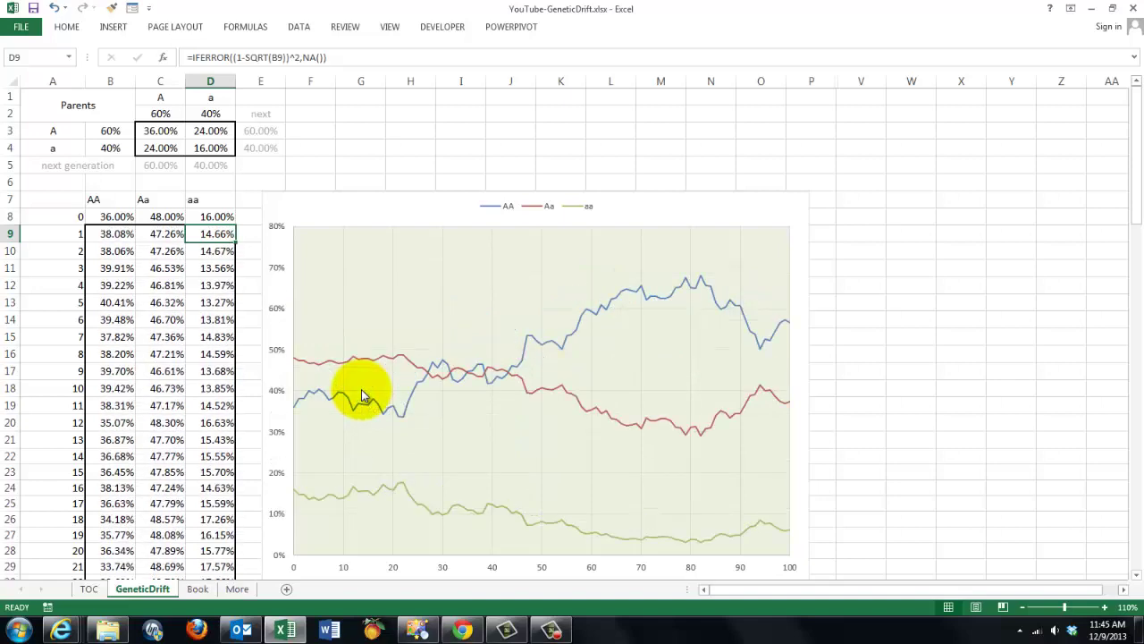
key("F9")
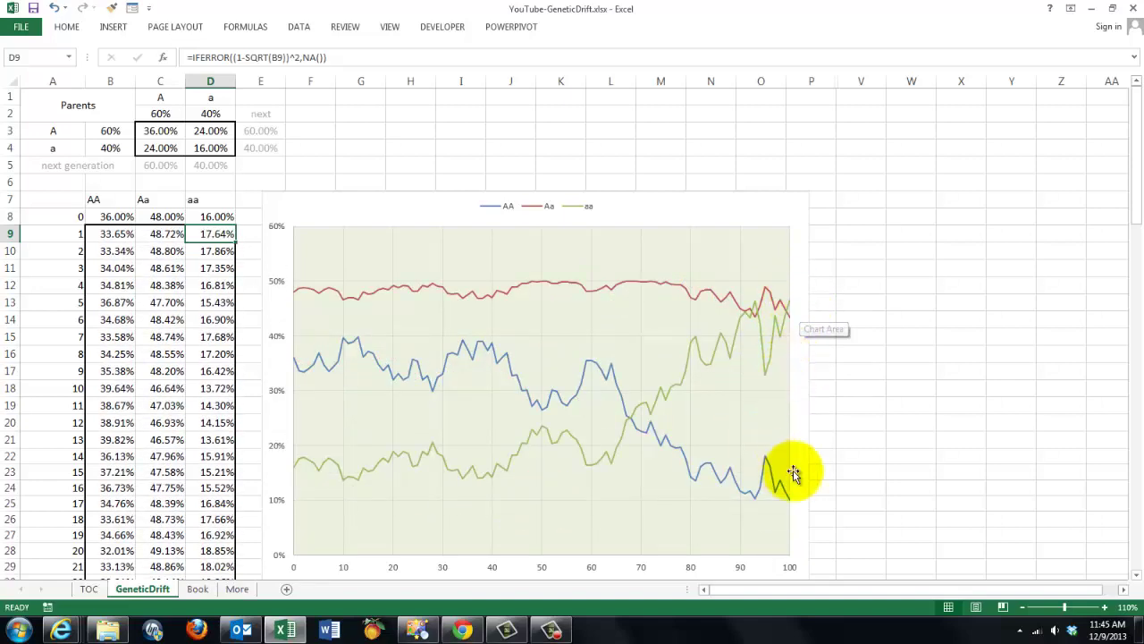
key("F9")
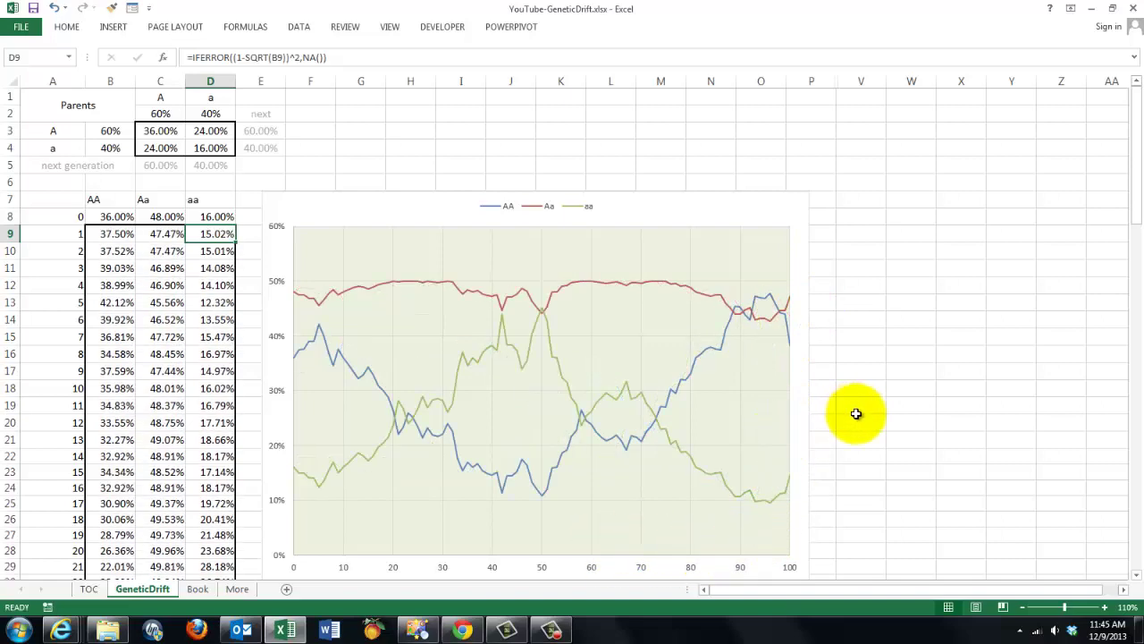
key("F9")
key("F9")
key("F9")
key("F9")
key("F9")
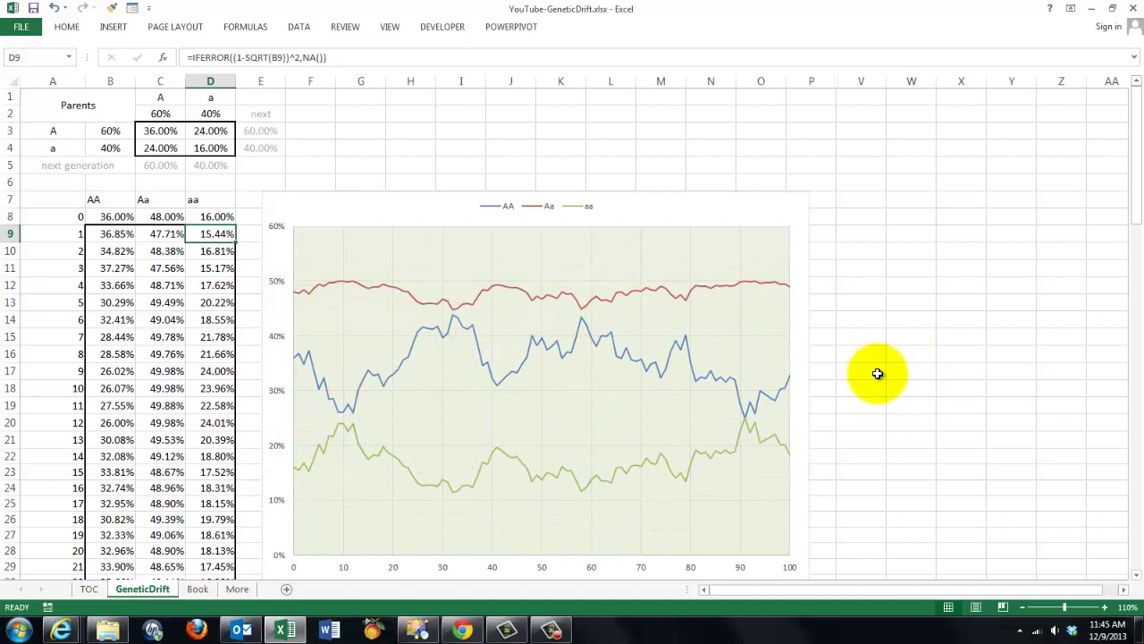
key("F9")
key("F9")
key("F9")
key("F9")
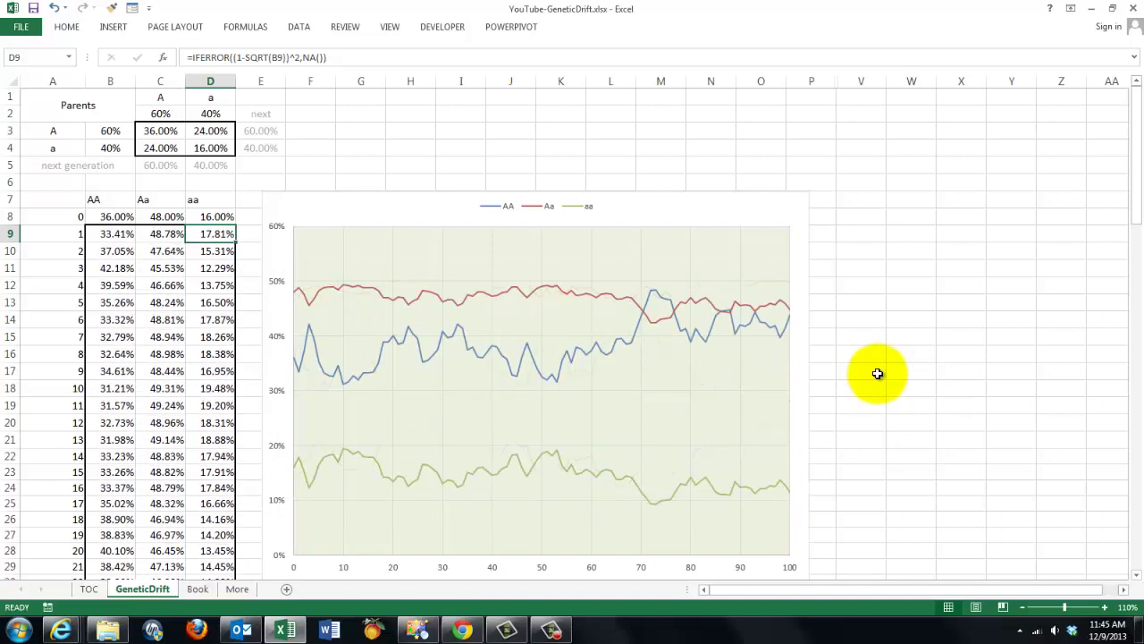
key("F9")
key("F9")
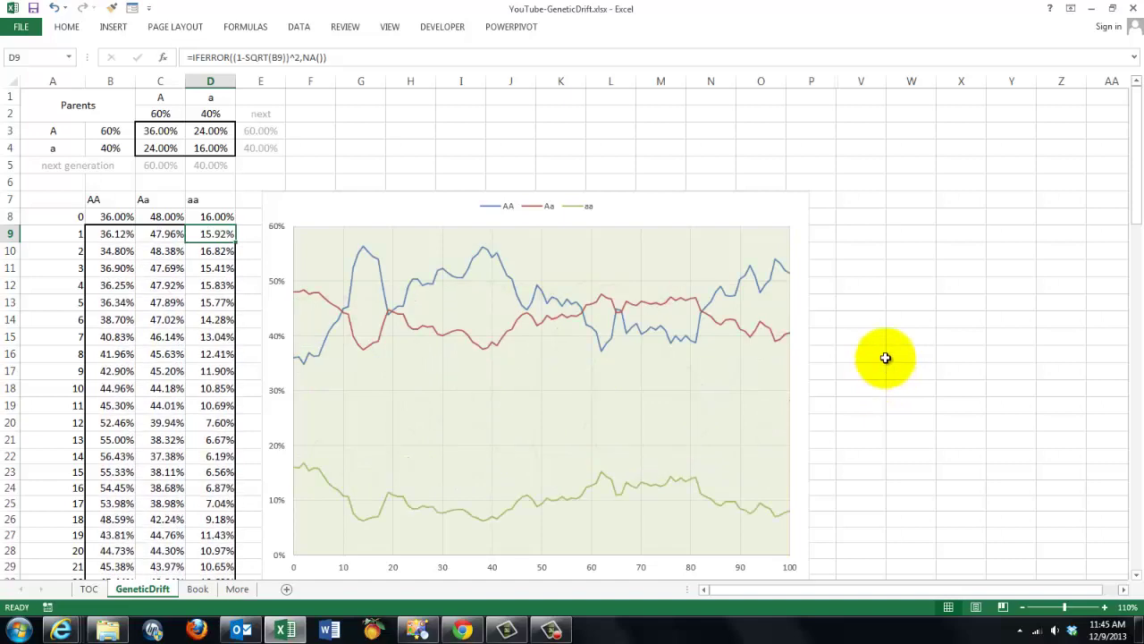
key("F9")
key("F9")
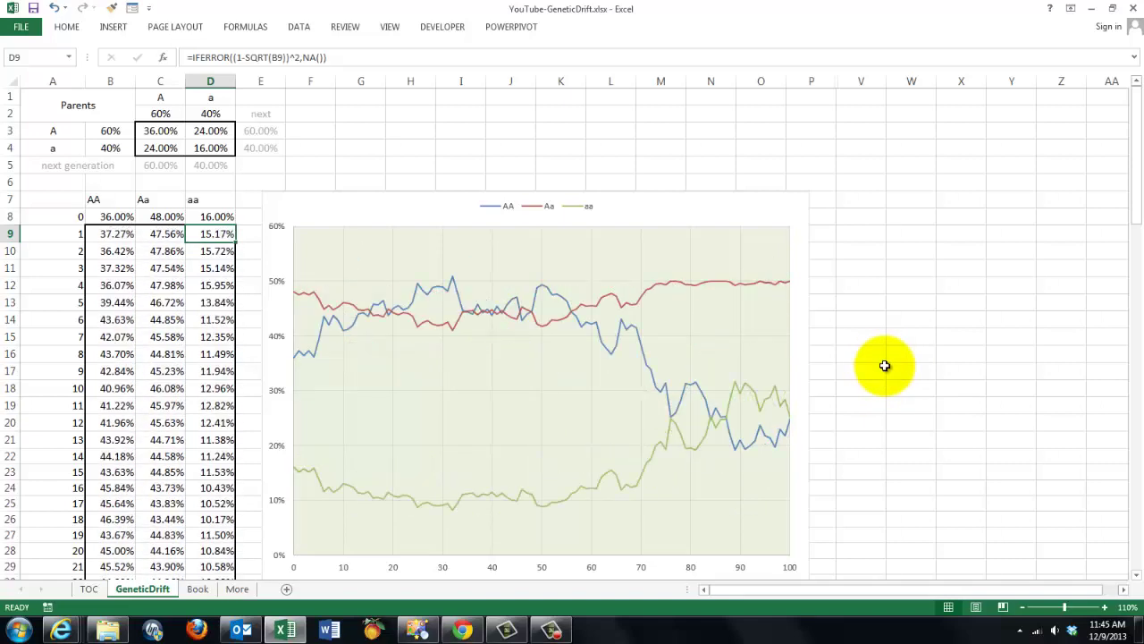
key("F9")
key("F9")
key("F9")
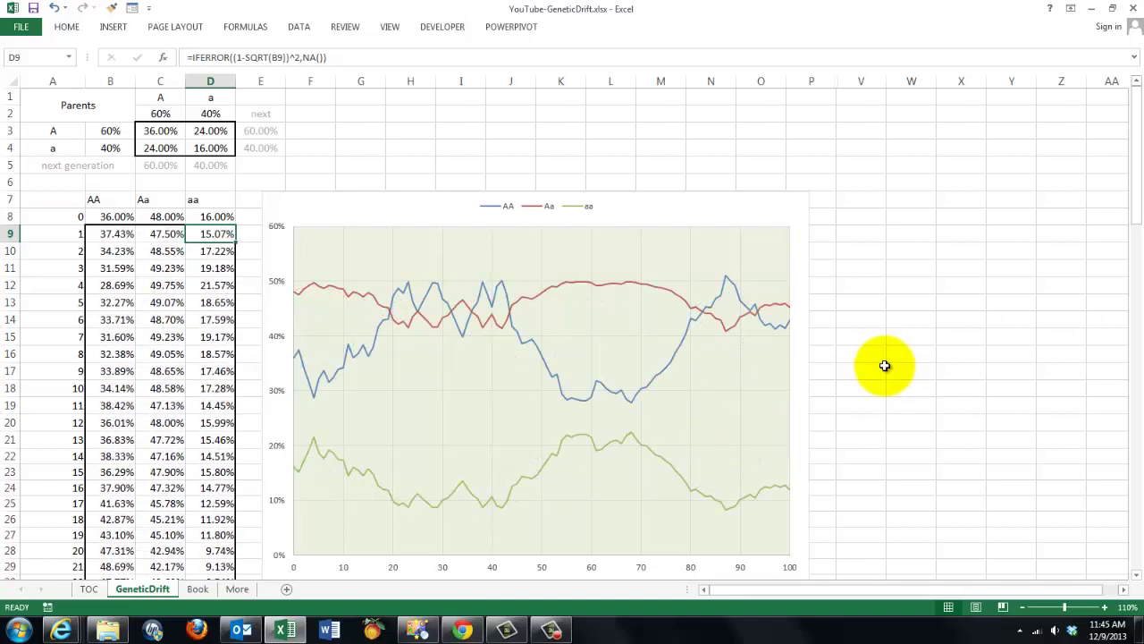
key("F9")
key("F9")
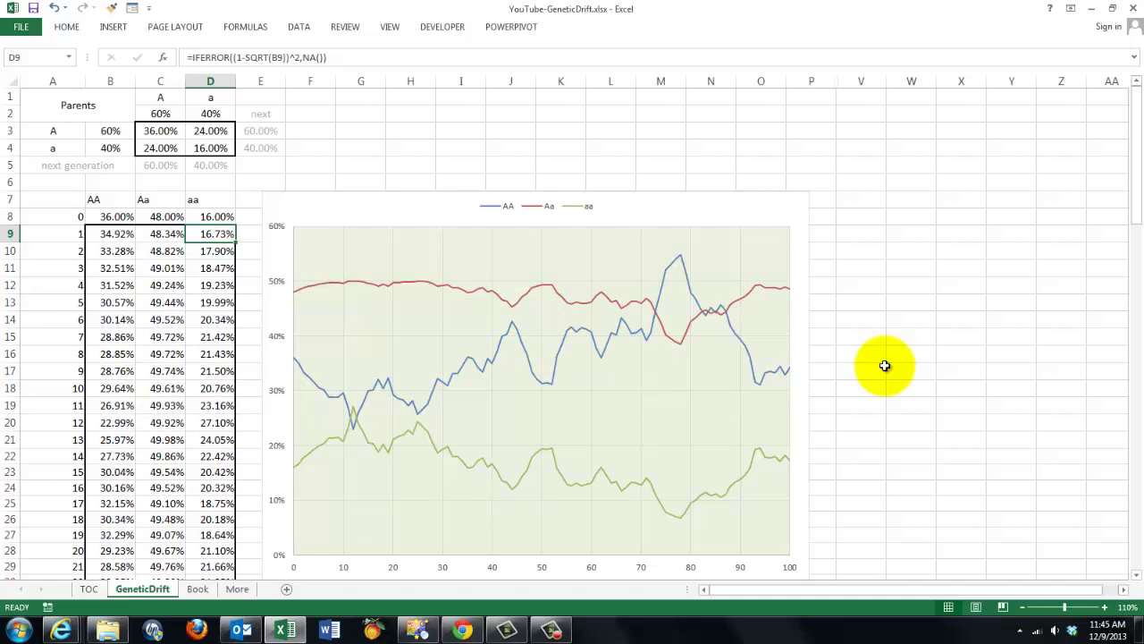
key("F9")
key("F9")
key("F9")
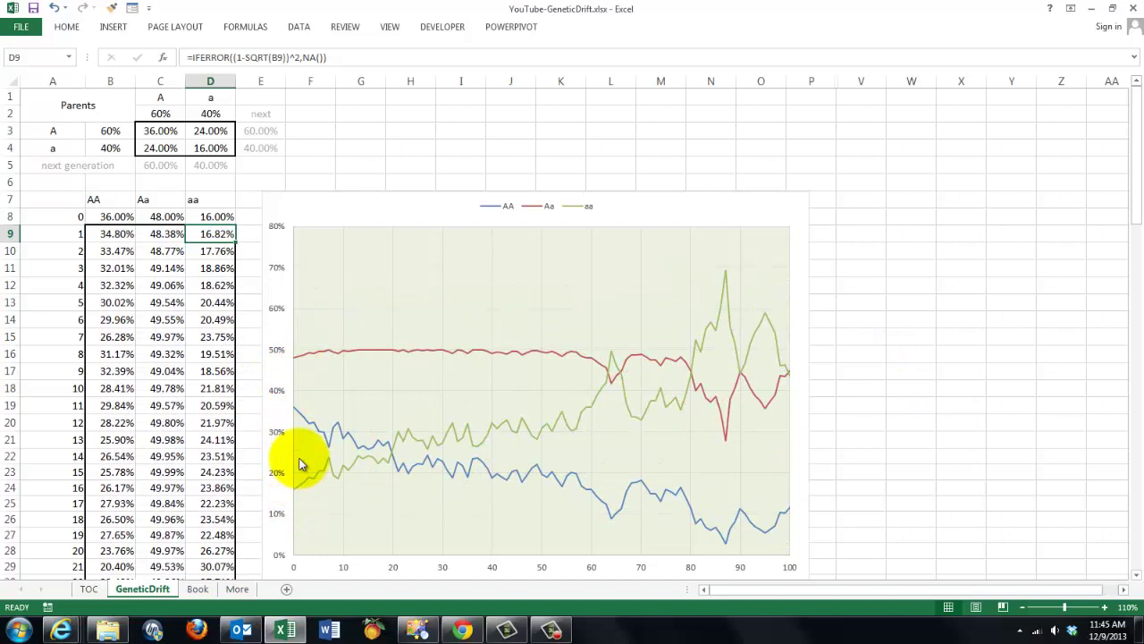
Check the starting AA and Aa formulas in B8 and C8, then recalculate three times for a new run
left_click(119, 219)
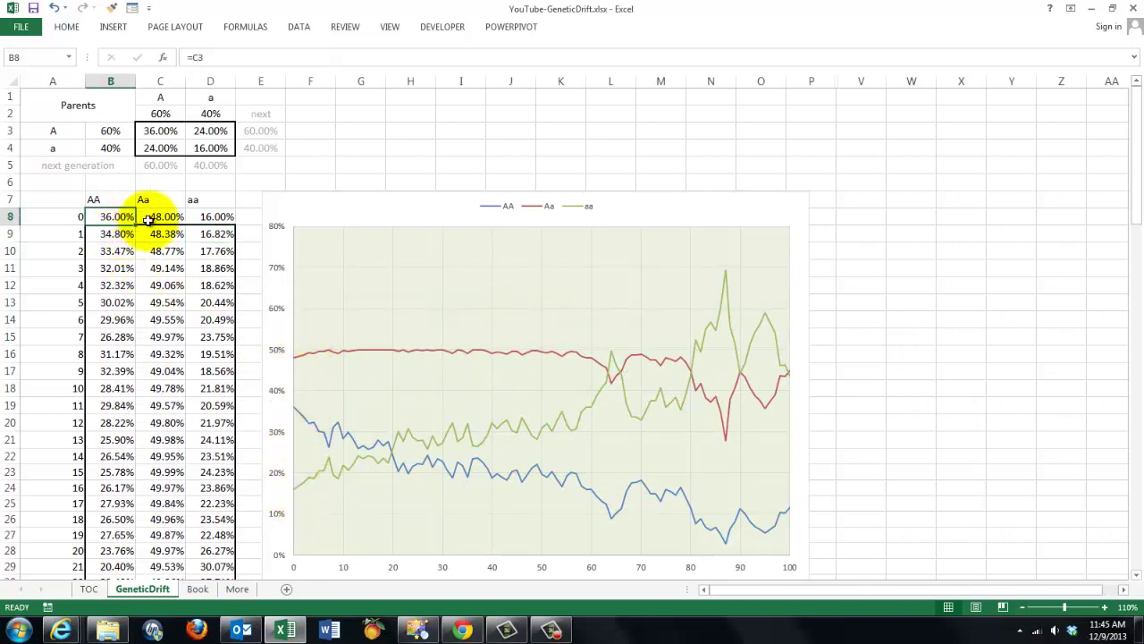
left_click(154, 218)
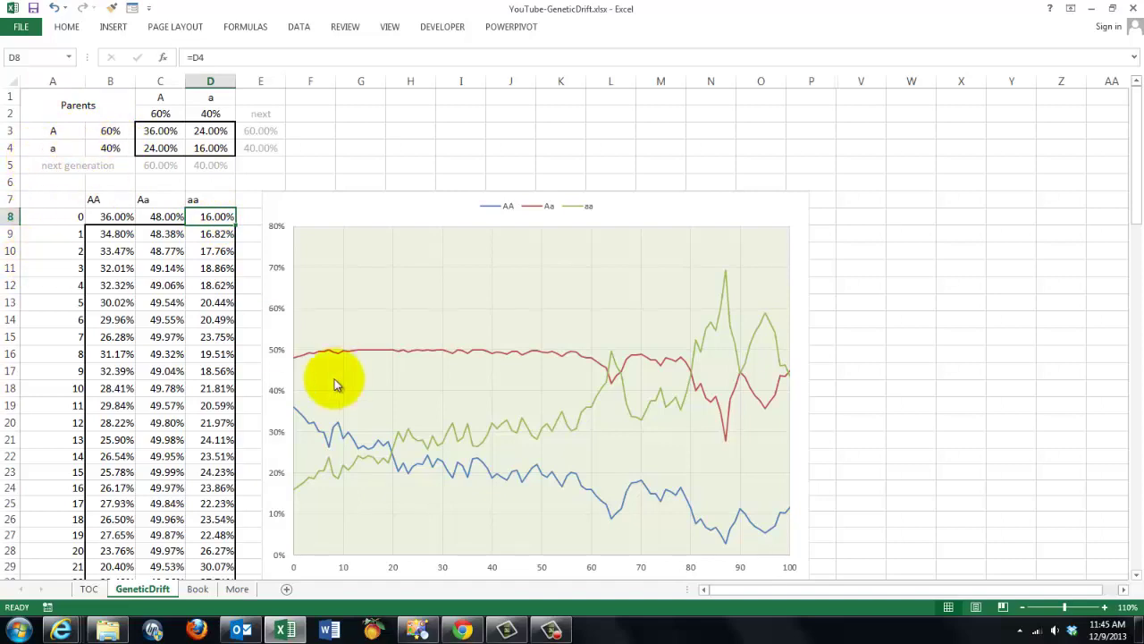
key("F9")
key("F9")
key("F9")
key("F9")
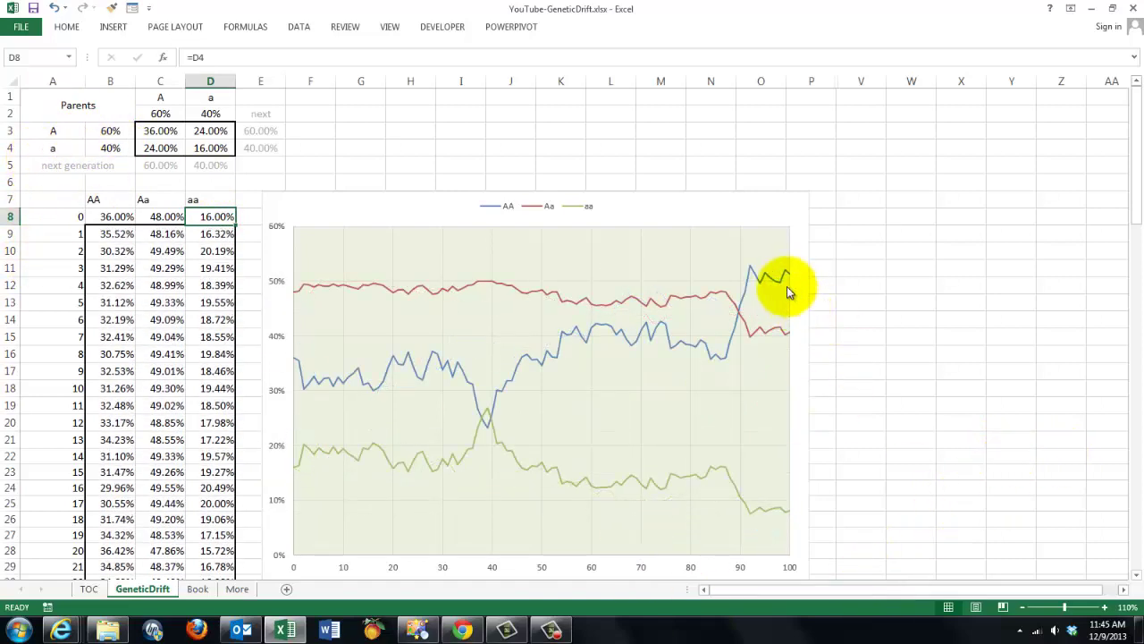
key("F9")
key("F9")
key("F9")
key("F9")
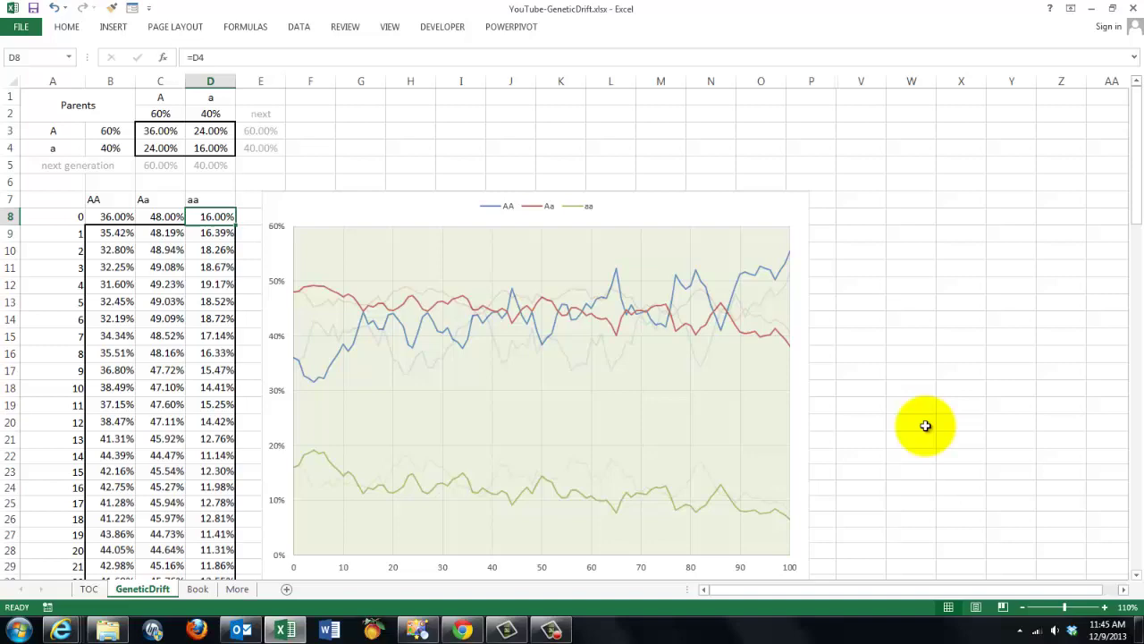
key("F9")
key("F9")
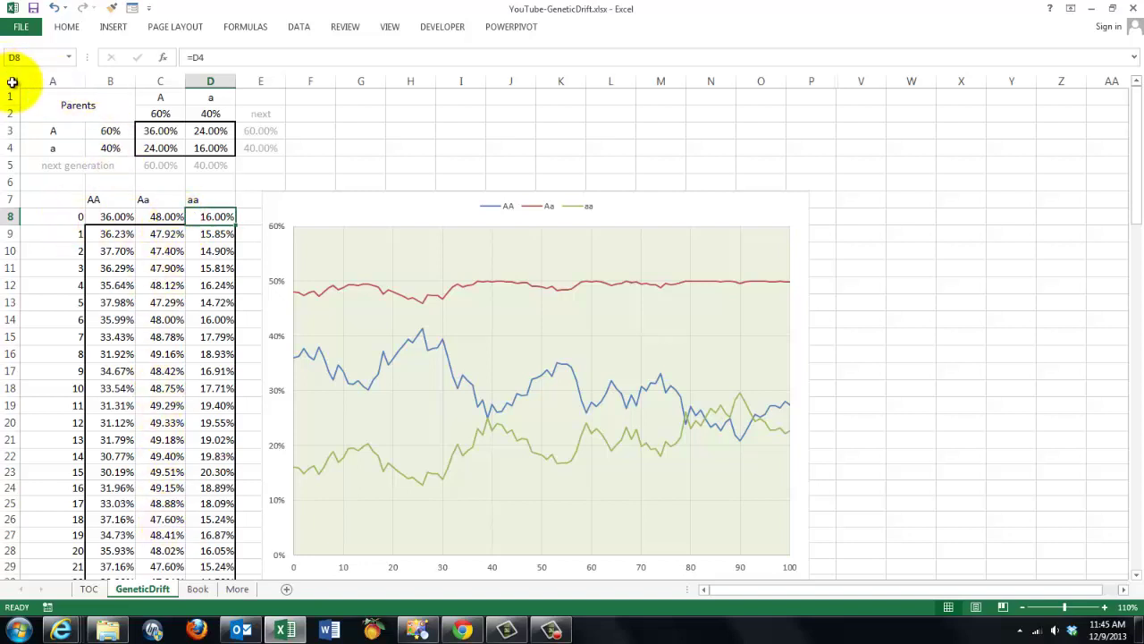
left_click(13, 82)
right_click(13, 82)
key("Escape")
right_click(319, 82)
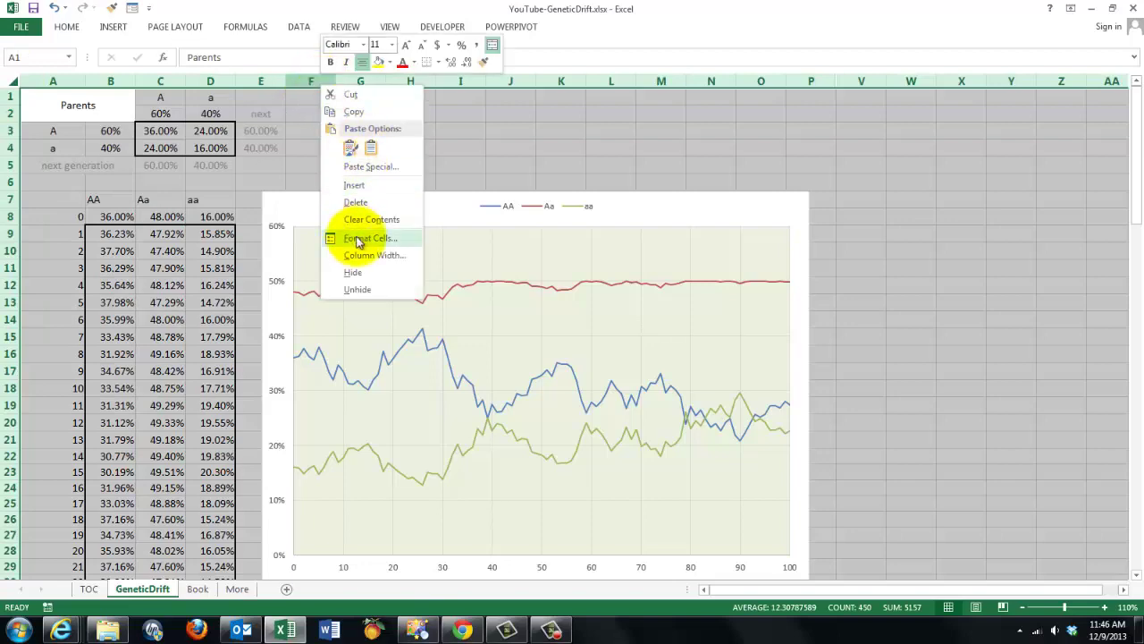
left_click(360, 289)
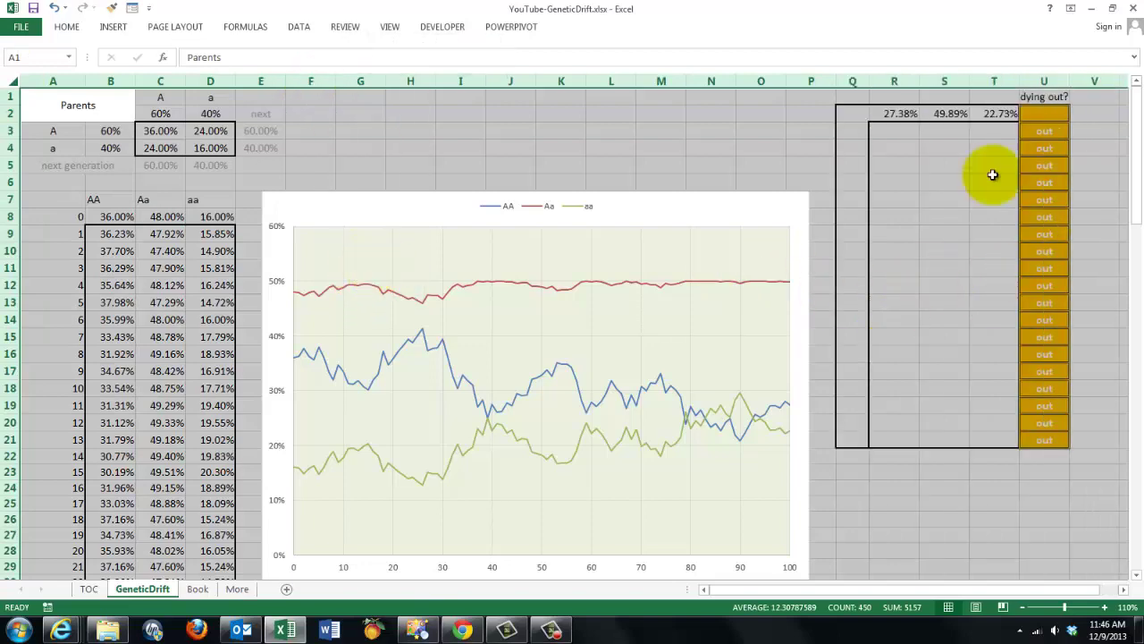
left_click(1098, 200)
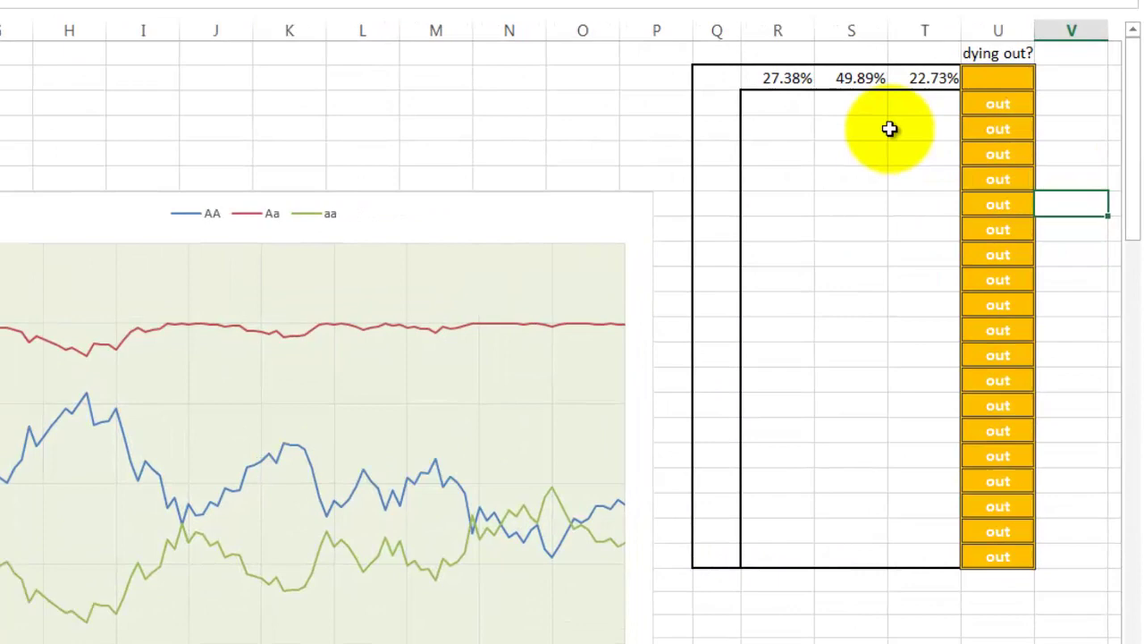
left_click(774, 79)
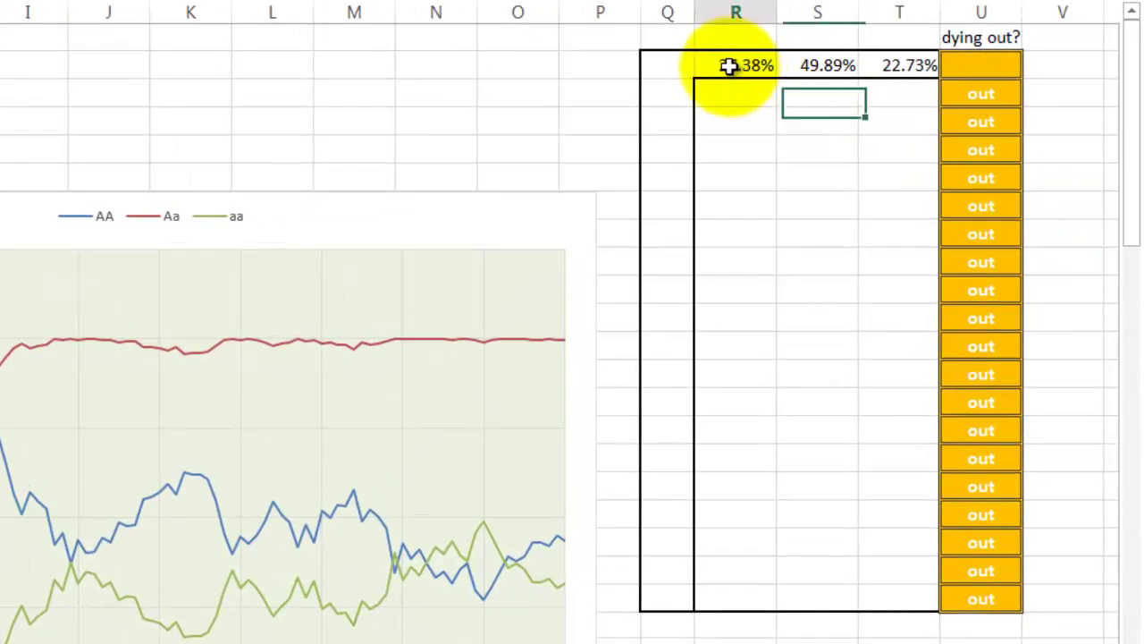
left_click(809, 67)
left_click(898, 67)
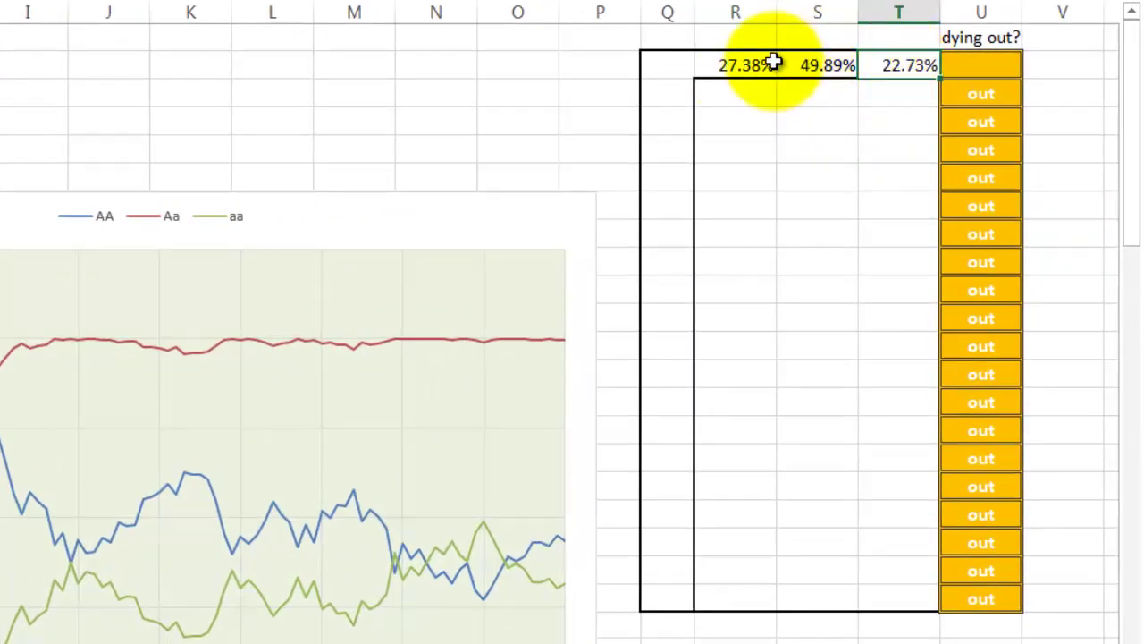
left_click(735, 67)
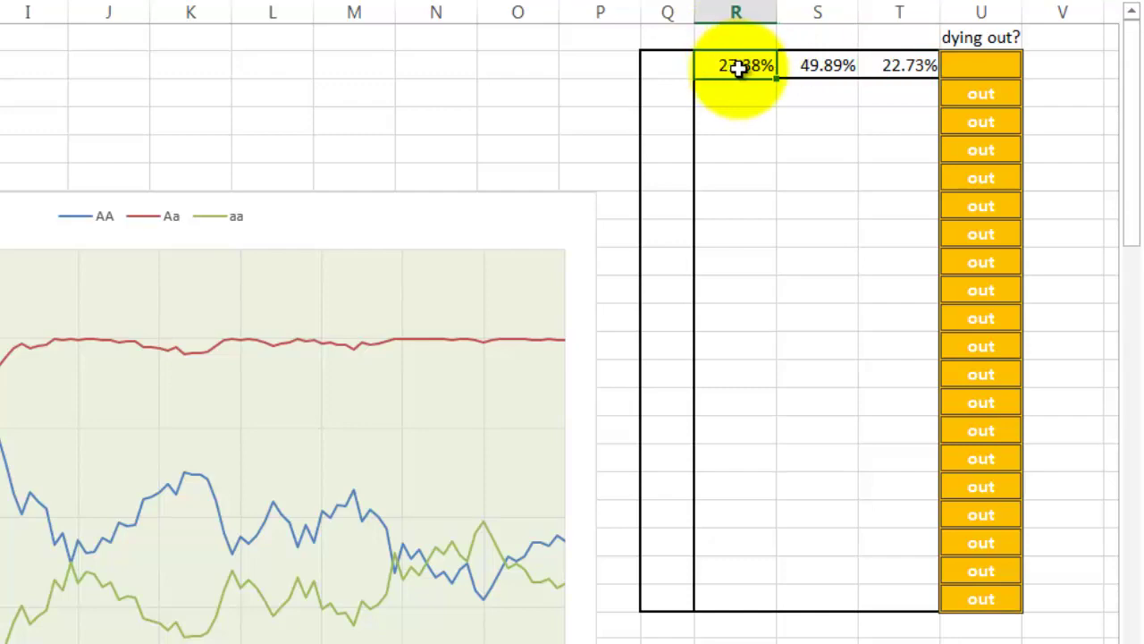
left_click(817, 69)
left_click(720, 65)
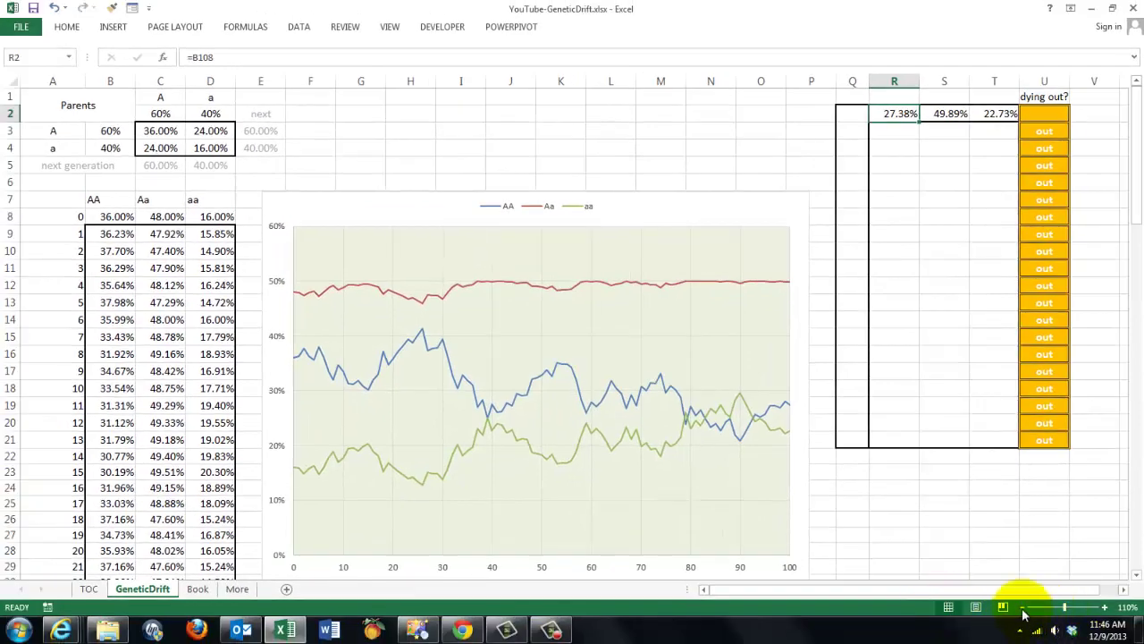
left_click_drag(1059, 607, 1025, 613)
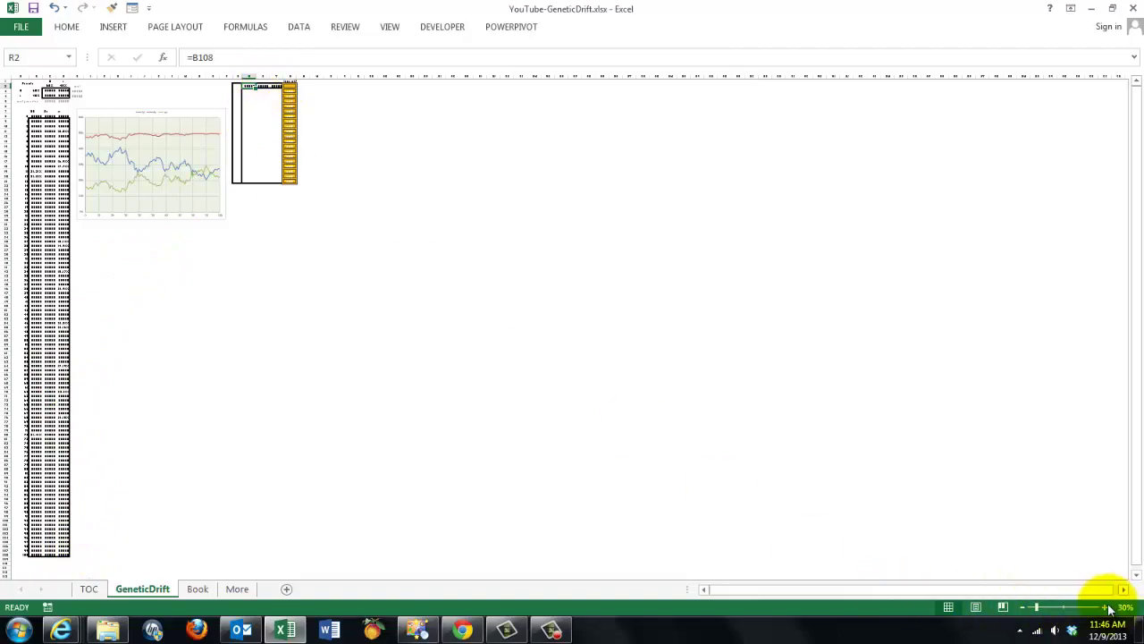
left_click(1109, 608)
left_click(1109, 608)
left_click(1109, 609)
left_click(1109, 609)
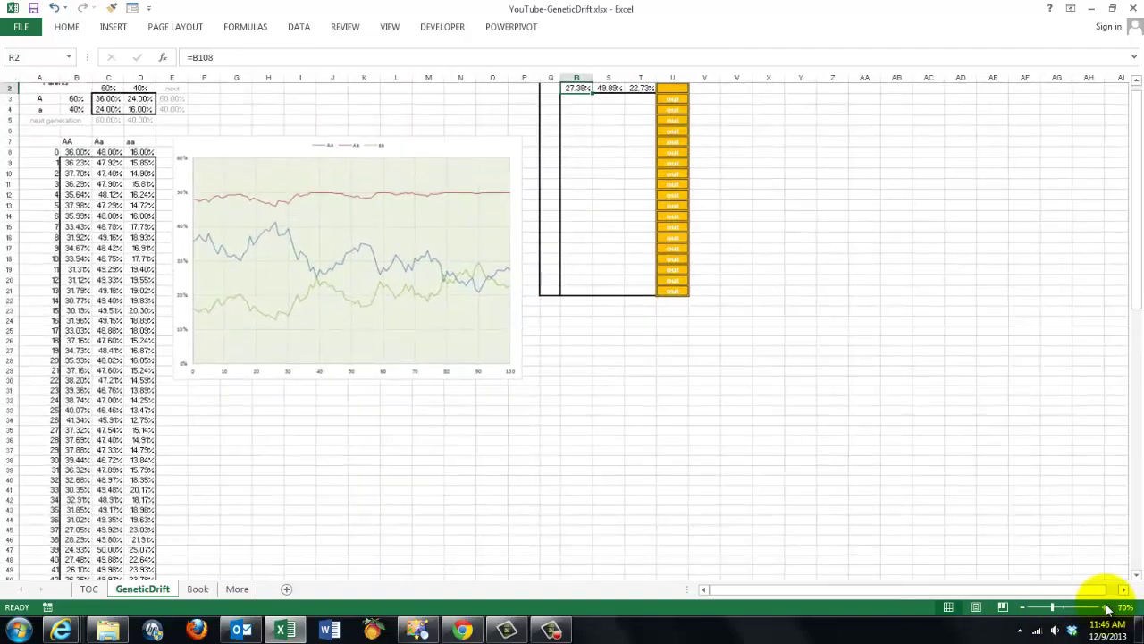
left_click(1109, 609)
left_click(1109, 609)
left_click(1109, 609)
left_click(1109, 609)
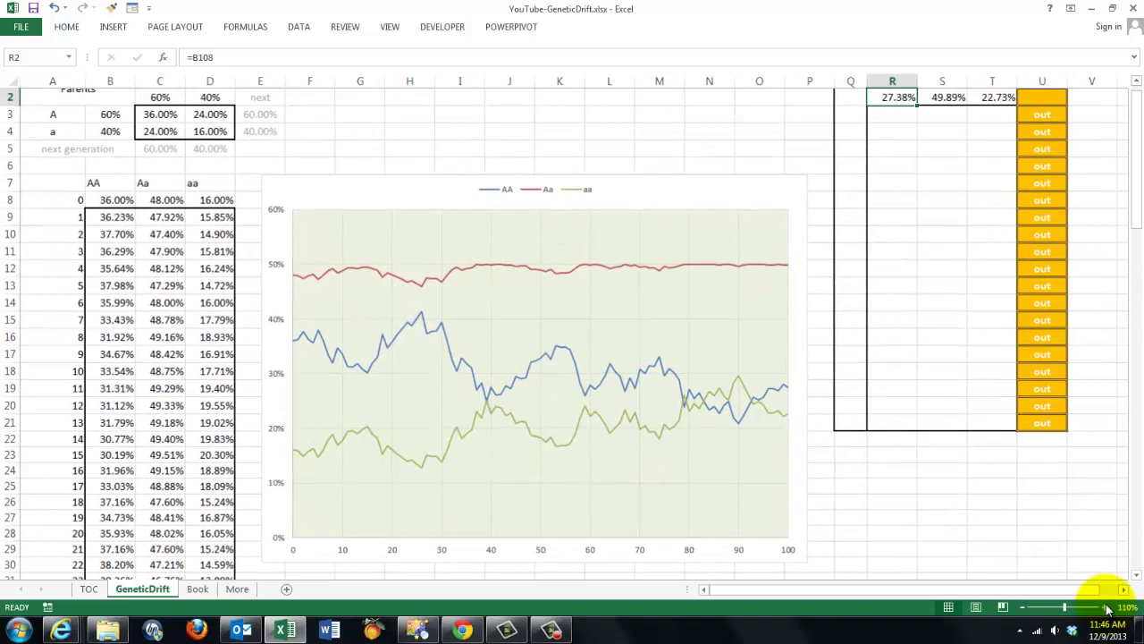
Hide the 'dying out?' column U and build a data table on Q1:T21 with O2 as column input
right_click(1042, 81)
left_click(946, 273)
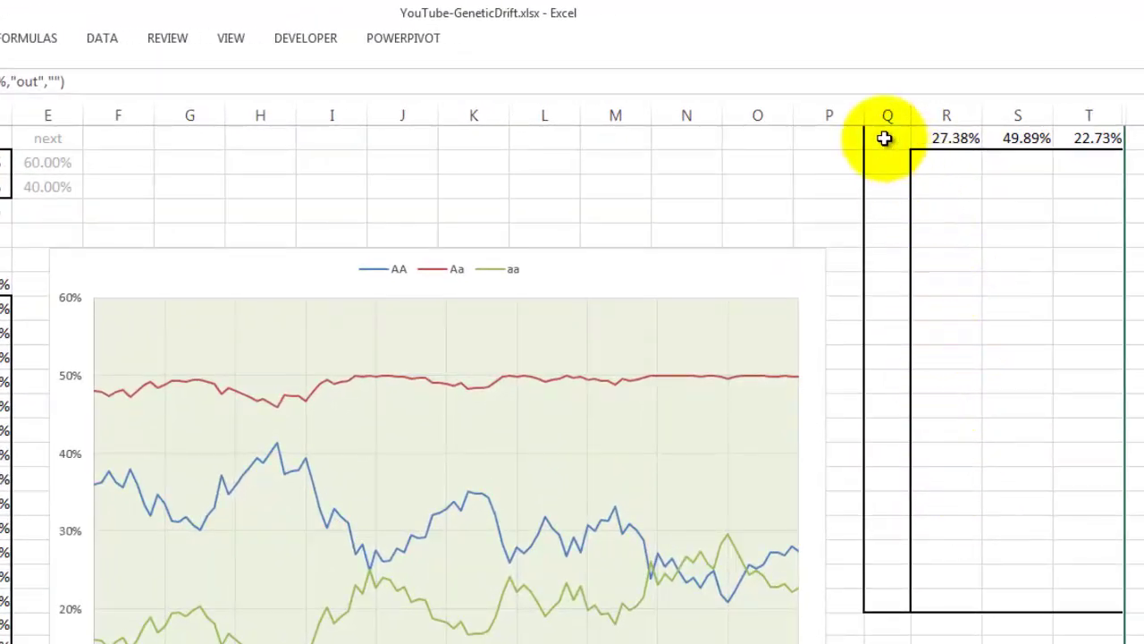
left_click_drag(884, 138, 1088, 611)
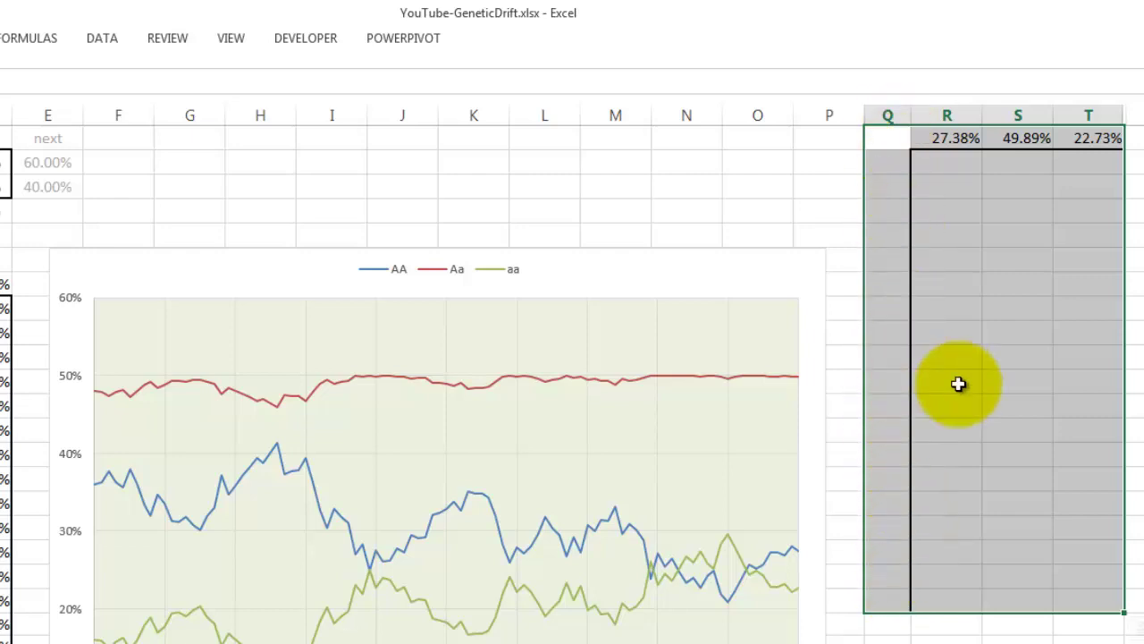
left_click(104, 41)
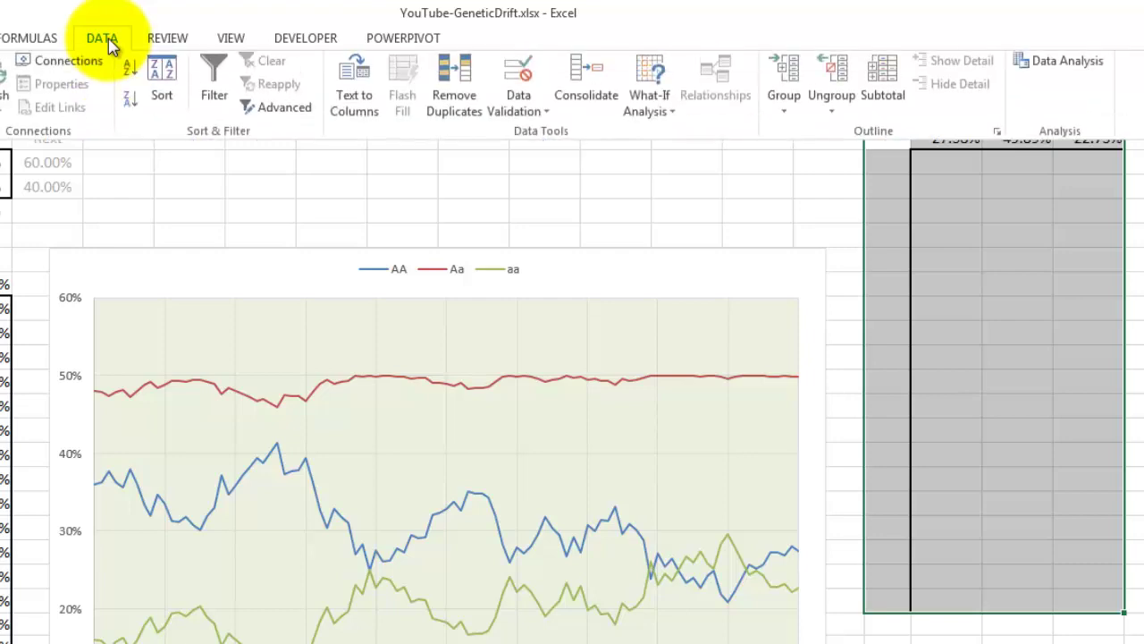
left_click(656, 123)
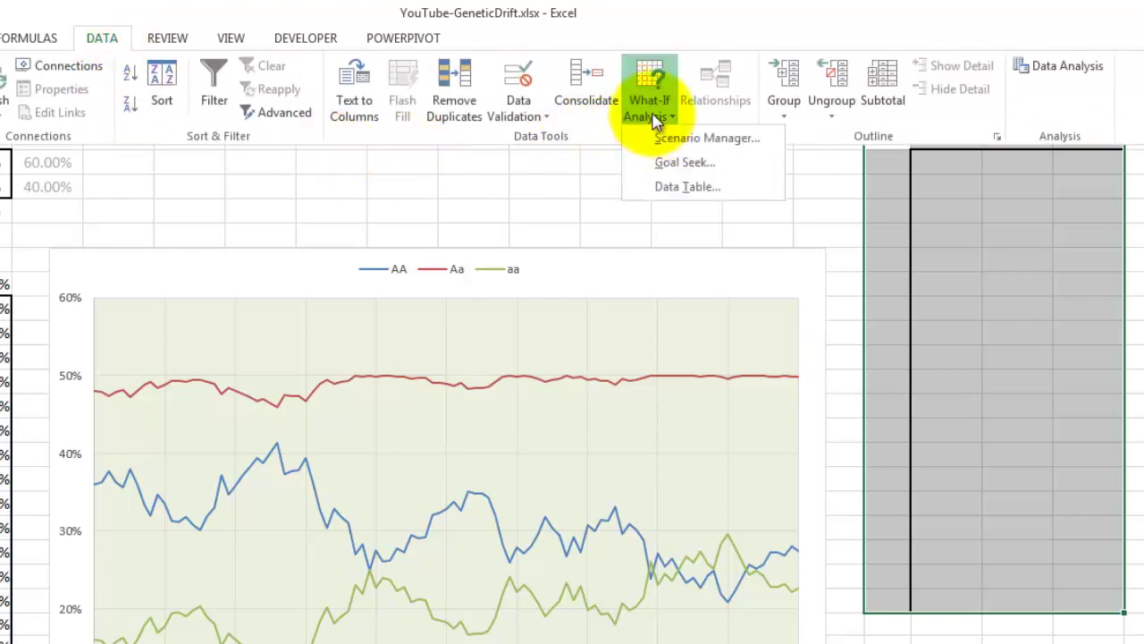
left_click(680, 190)
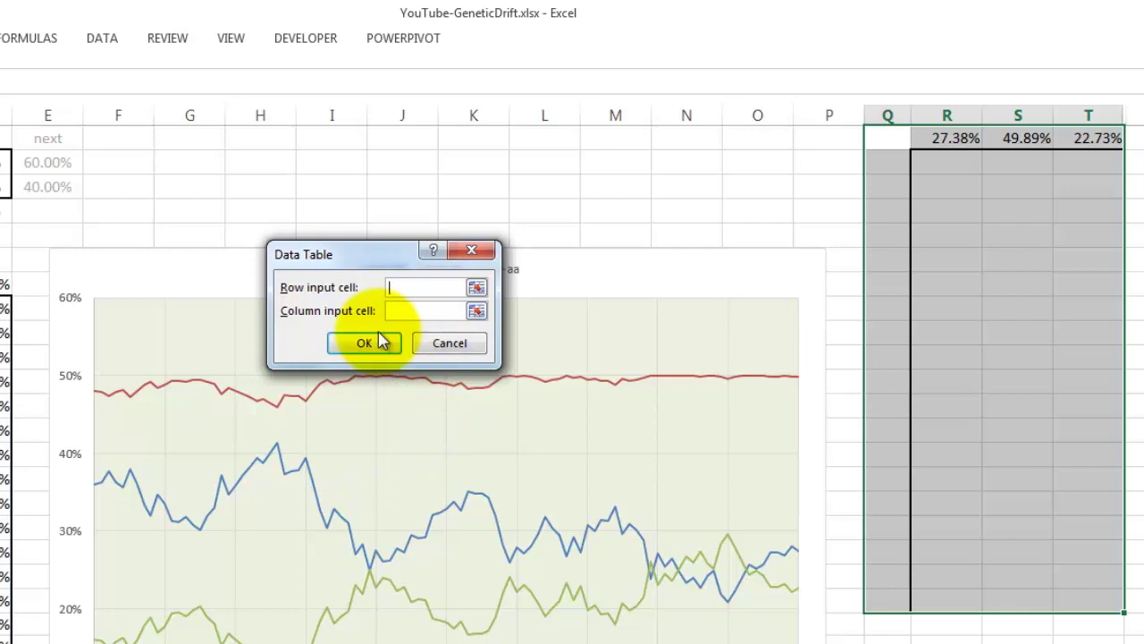
left_click_drag(380, 257, 672, 192)
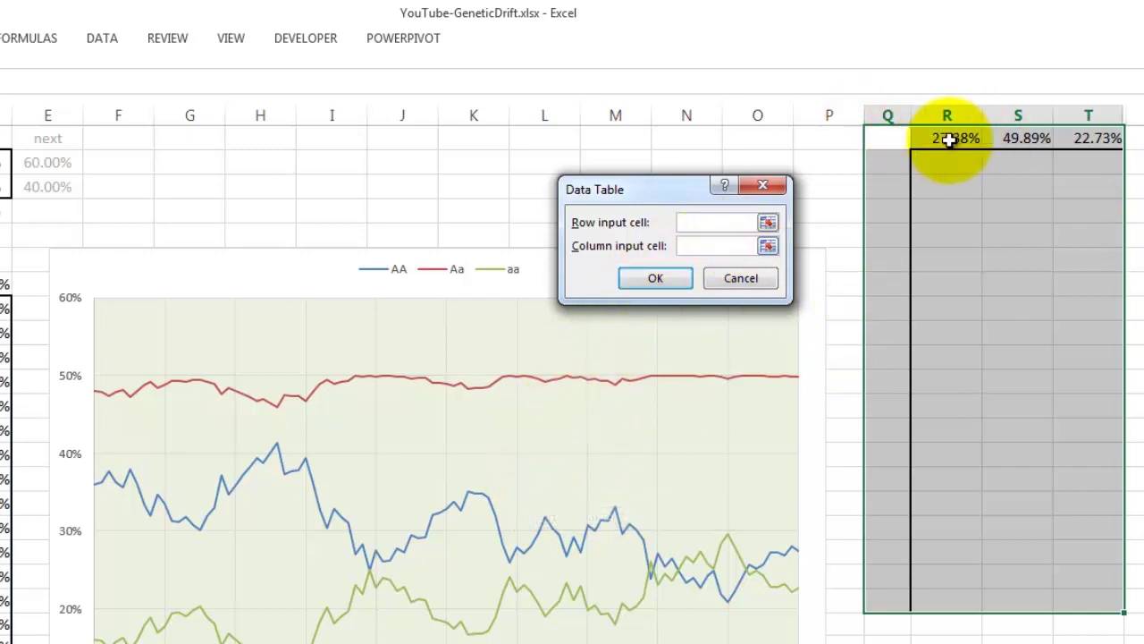
left_click(694, 244)
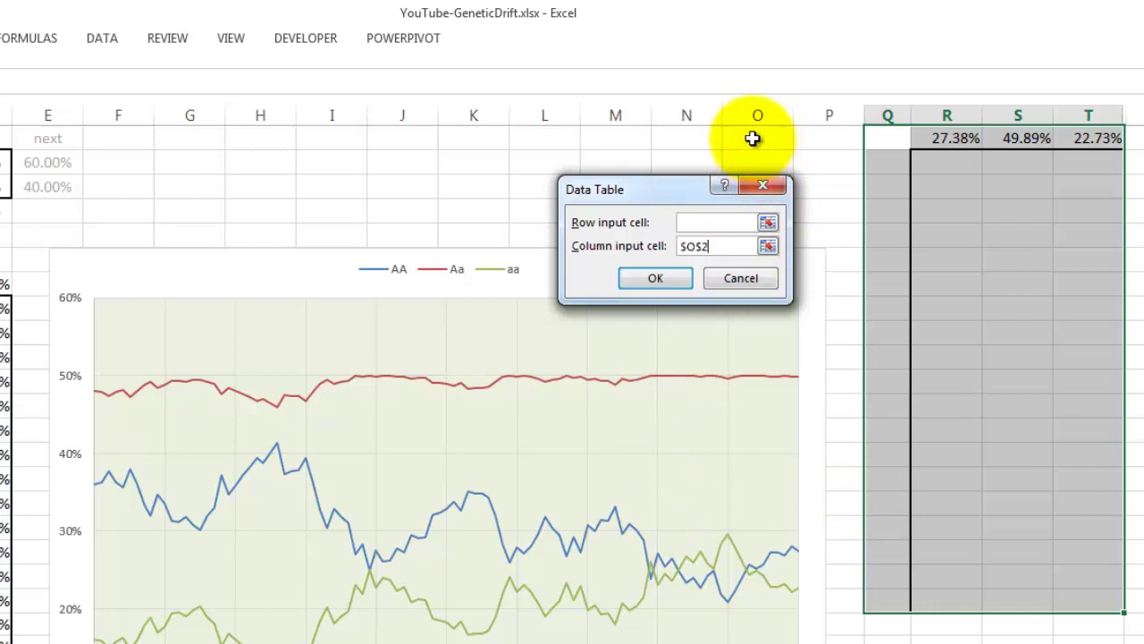
left_click(654, 278)
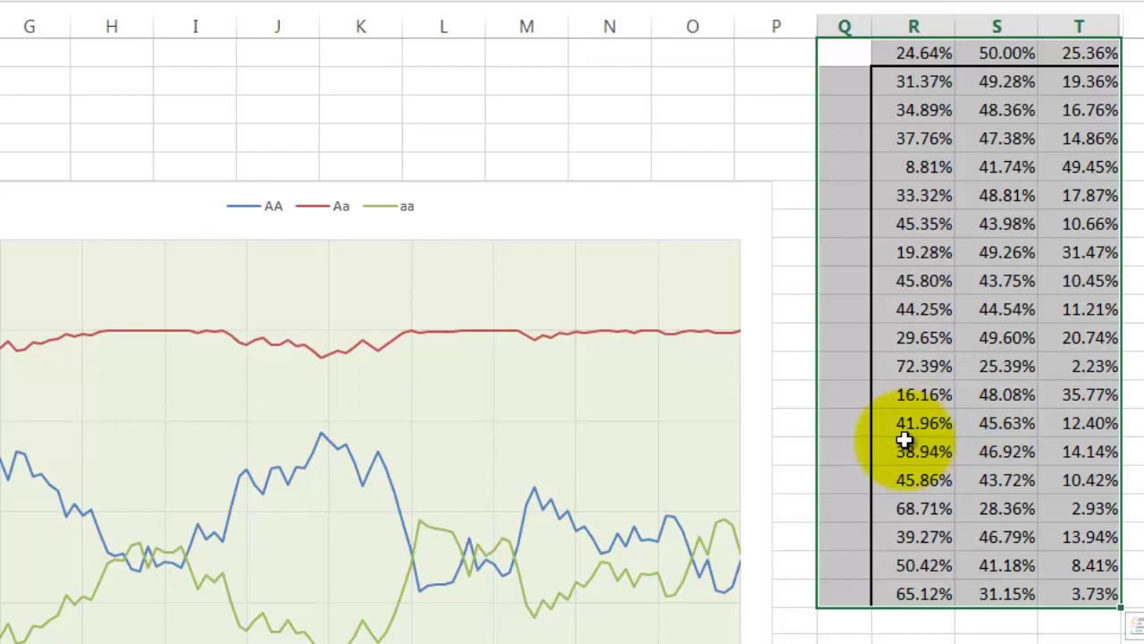
Recalculate the 20-run data table three times for fresh AA, Aa and aa results
key("F9")
key("F9")
key("F9")
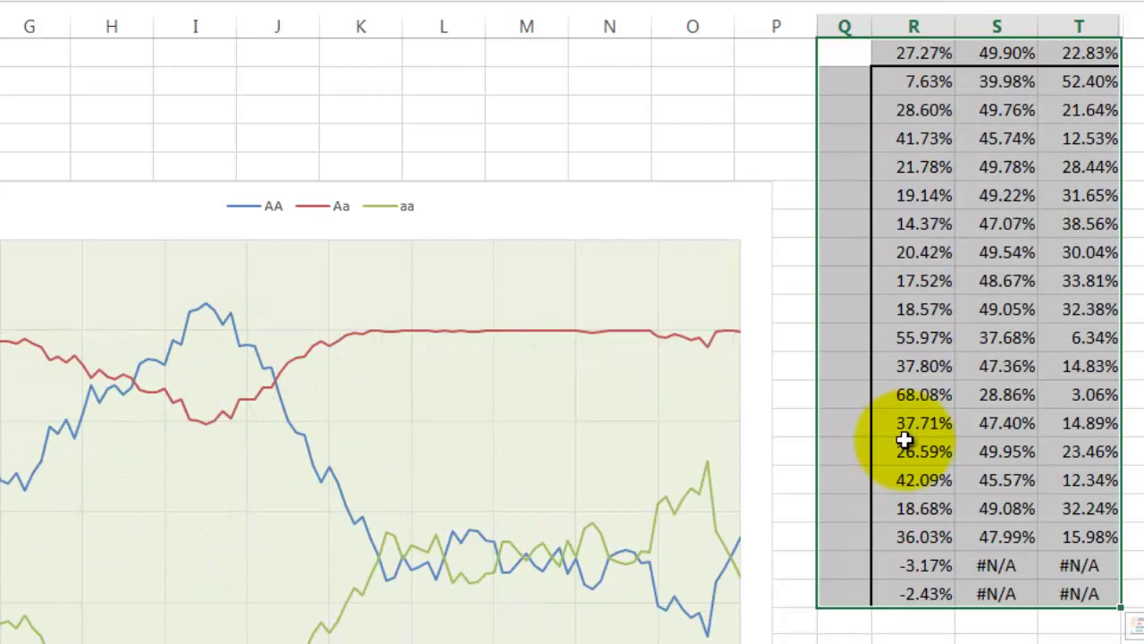
key("F9")
key("F9")
key("F9")
key("F9")
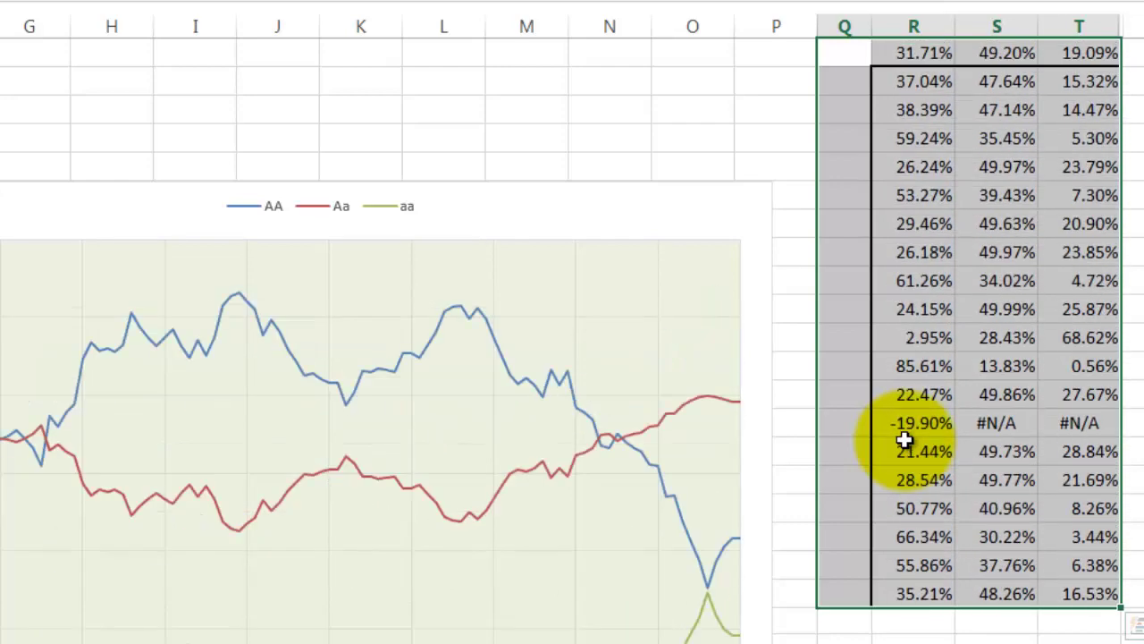
key("F9")
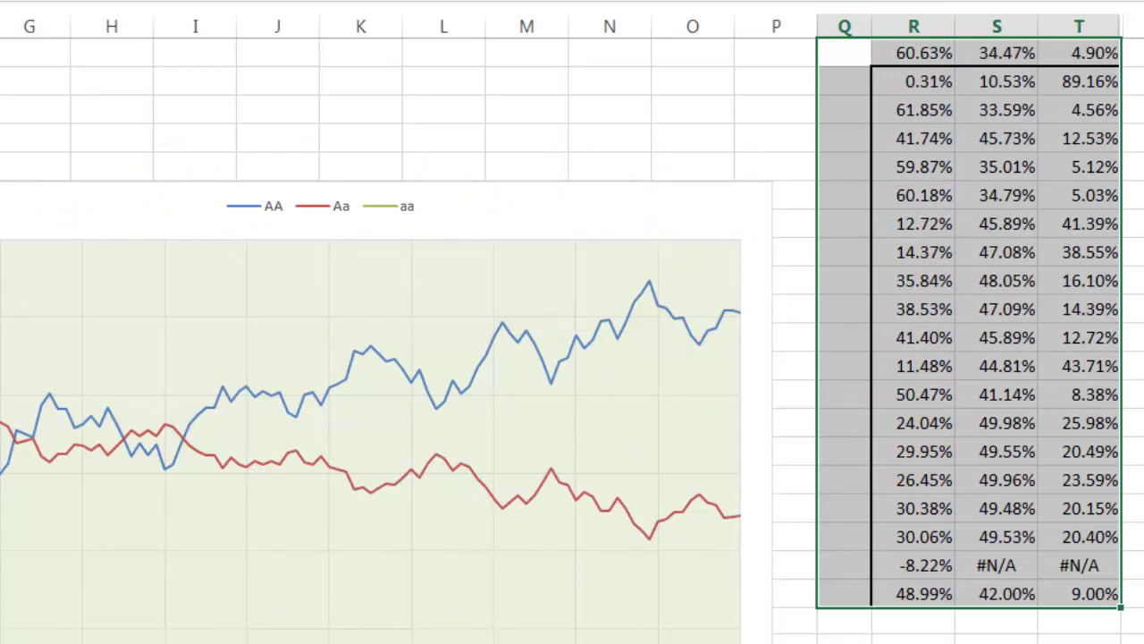
Highlight a few result rows, including the run ending at 59.87% AA, then clear the selection
left_click_drag(925, 81, 1065, 136)
left_click_drag(925, 166, 1099, 169)
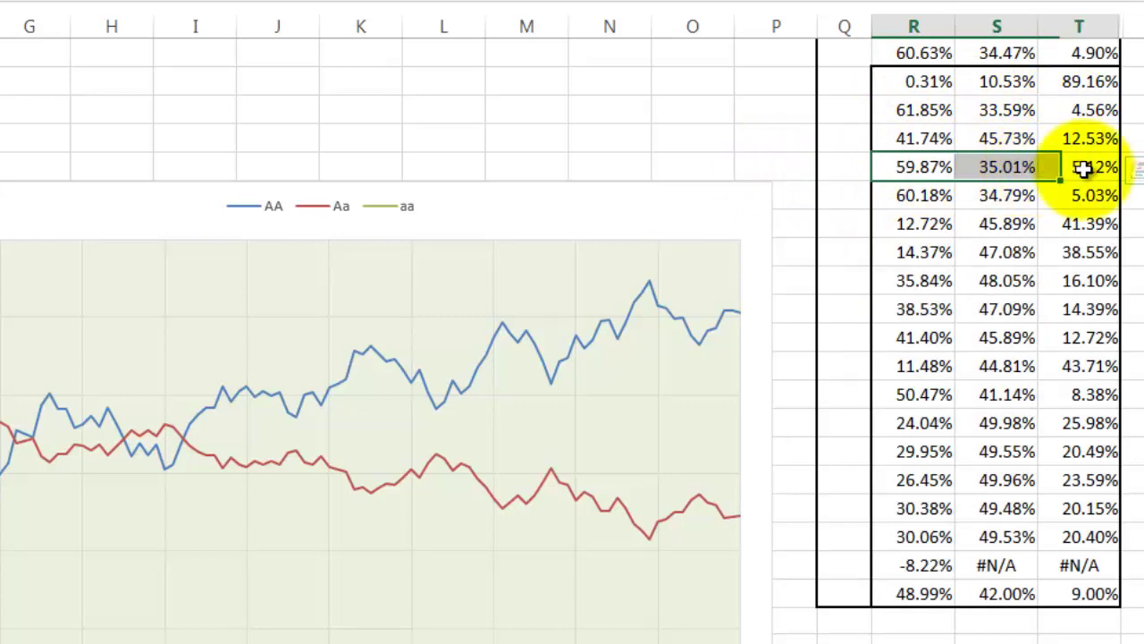
left_click(843, 46)
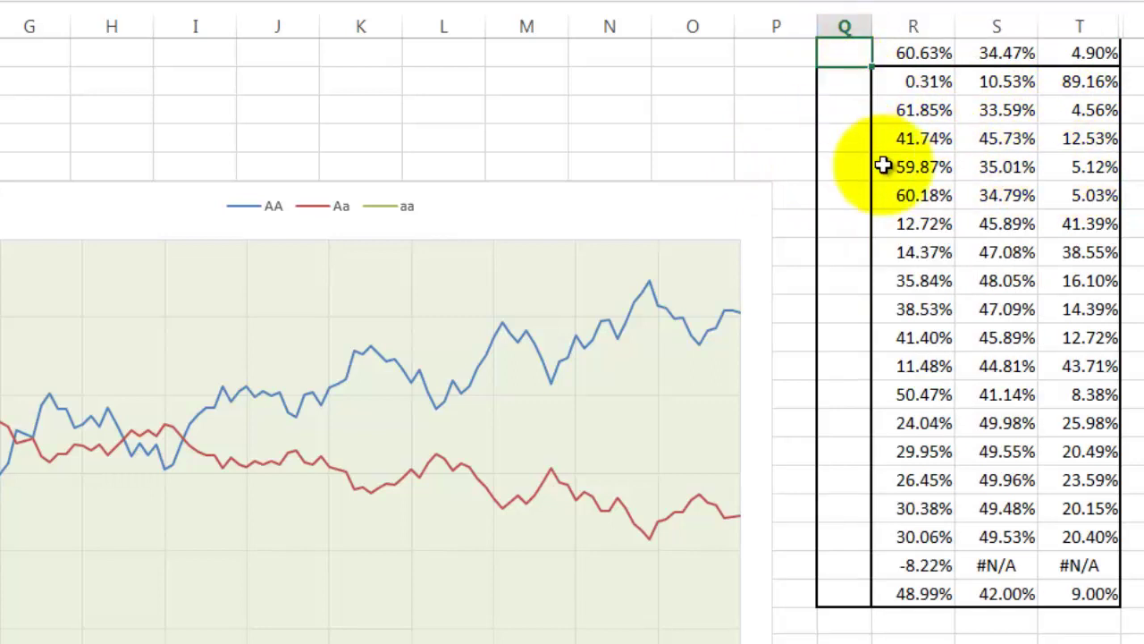
scroll(791, 277, "up", 1)
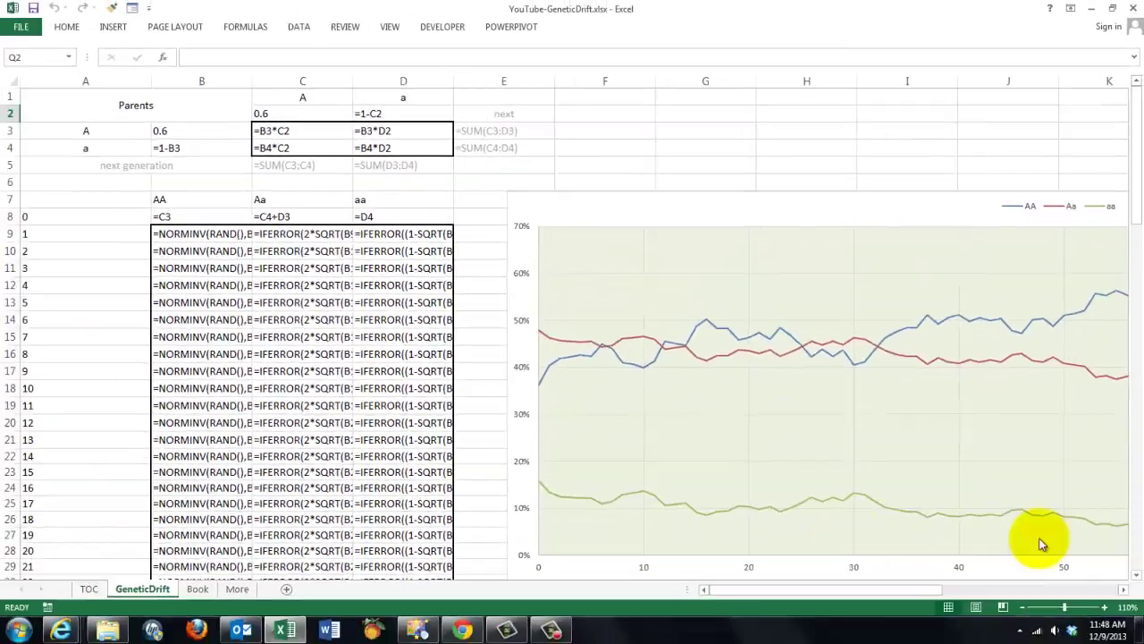
left_click(1123, 592)
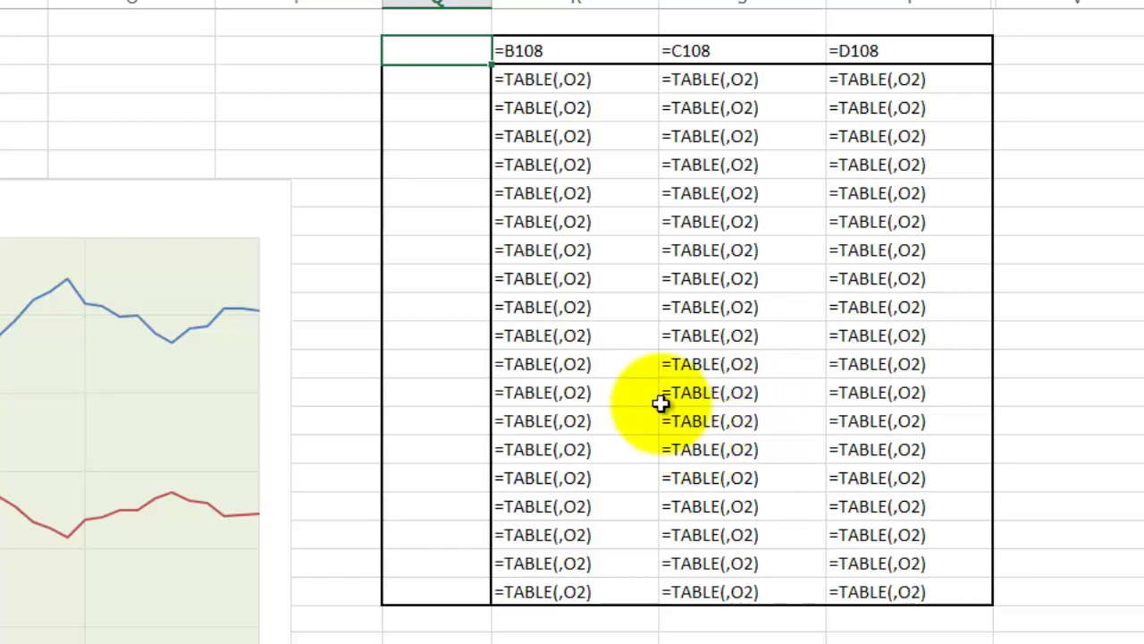
key("ctrl+grave")
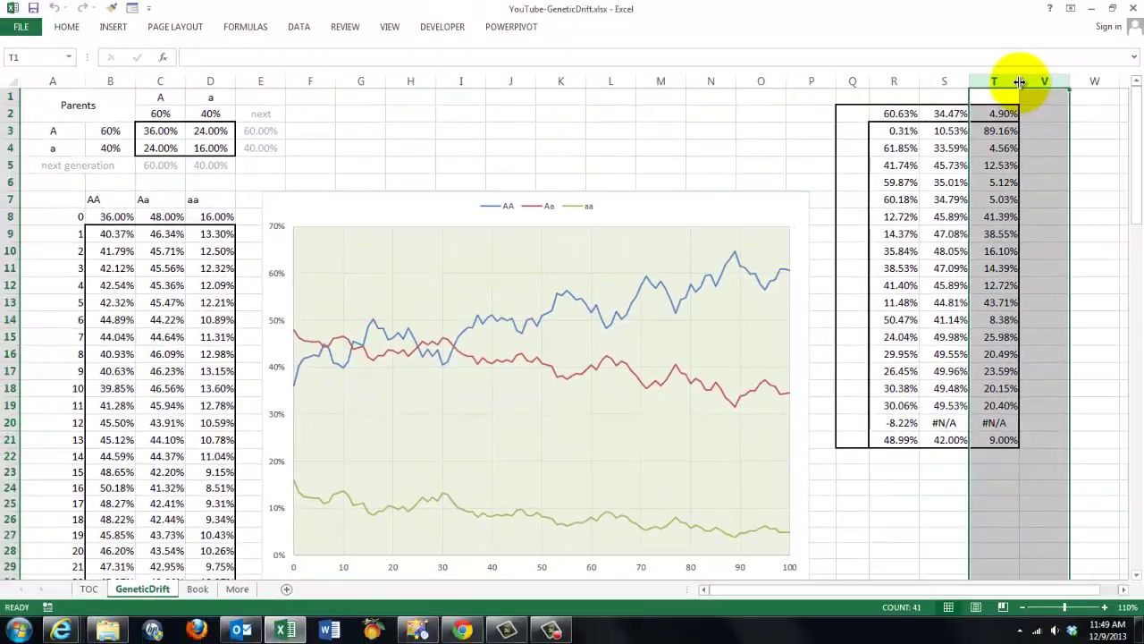
Unhide the 'dying out?' column U next to the 20-run table
right_click(1020, 82)
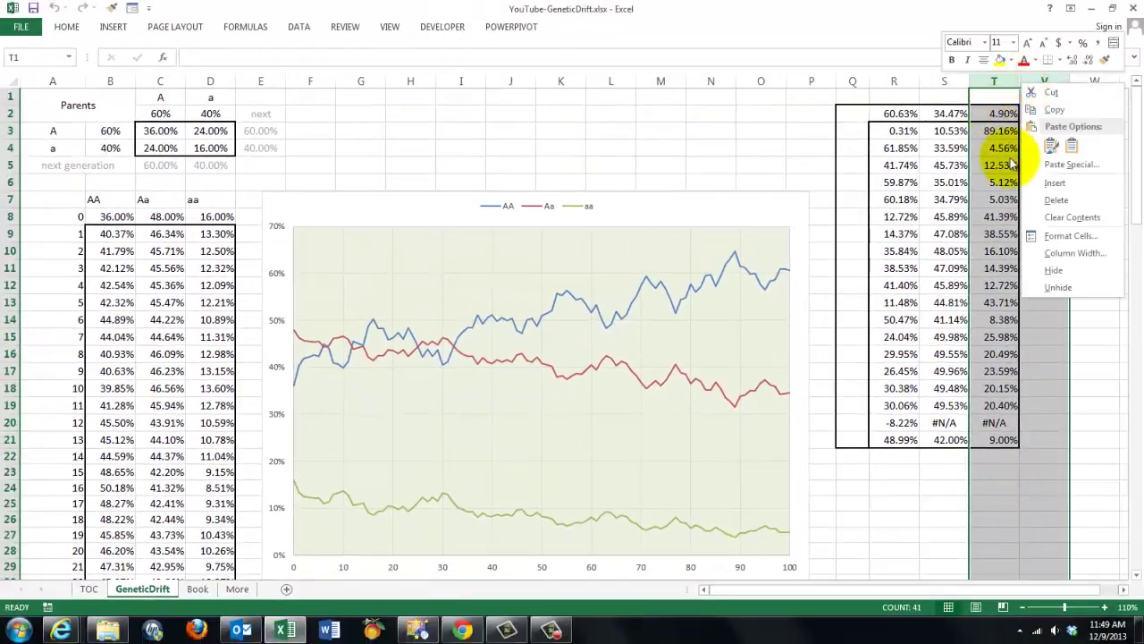
left_click(1058, 288)
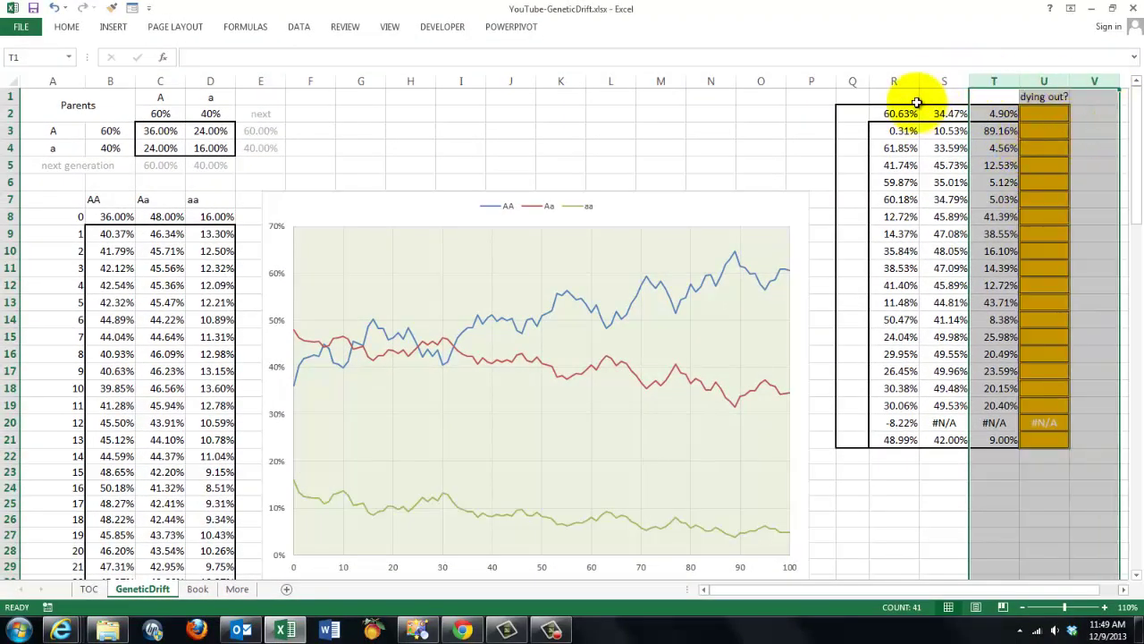
left_click(898, 81)
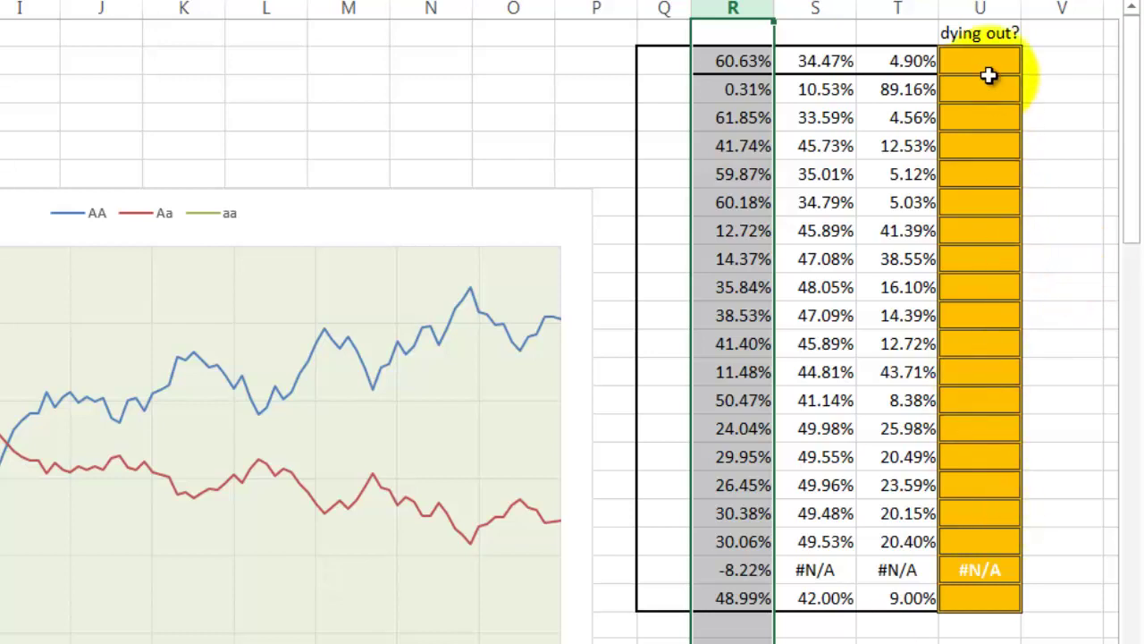
Inspect U3's IF arguments, =IF(T3<1%,"out",""), and cancel without changes
left_click(967, 101)
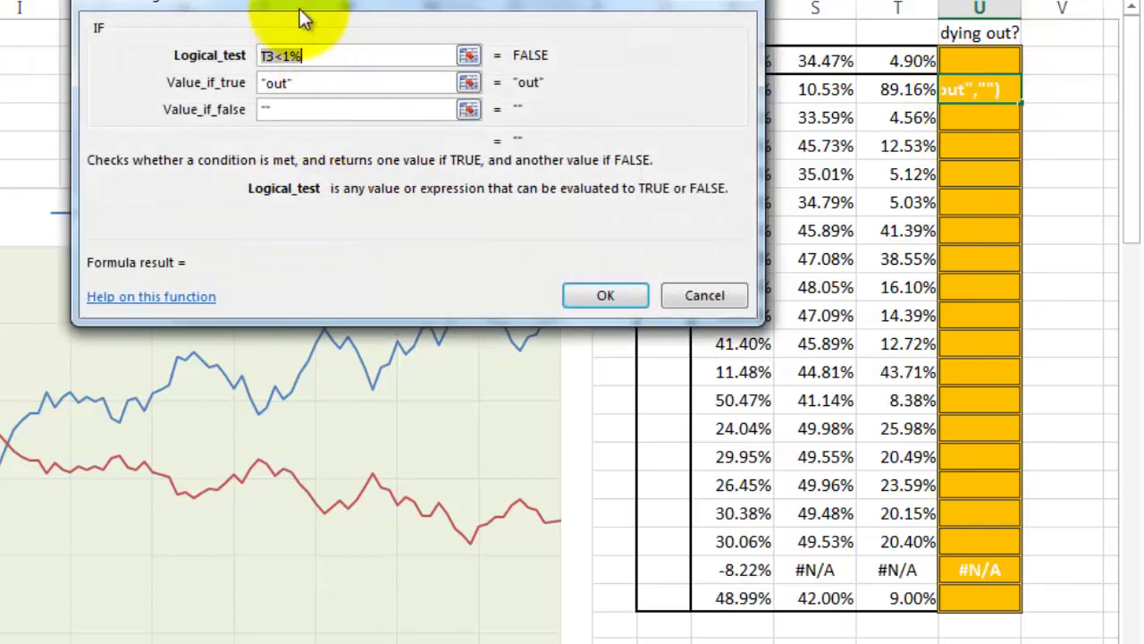
left_click_drag(304, 18, 92, 259)
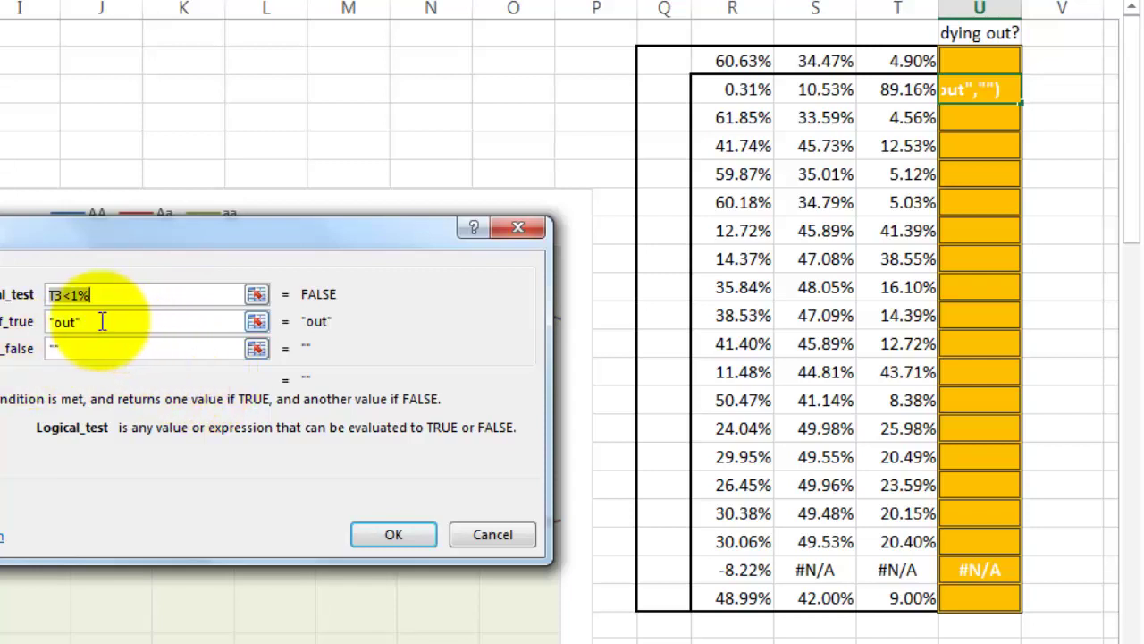
left_click_drag(96, 321, 49, 329)
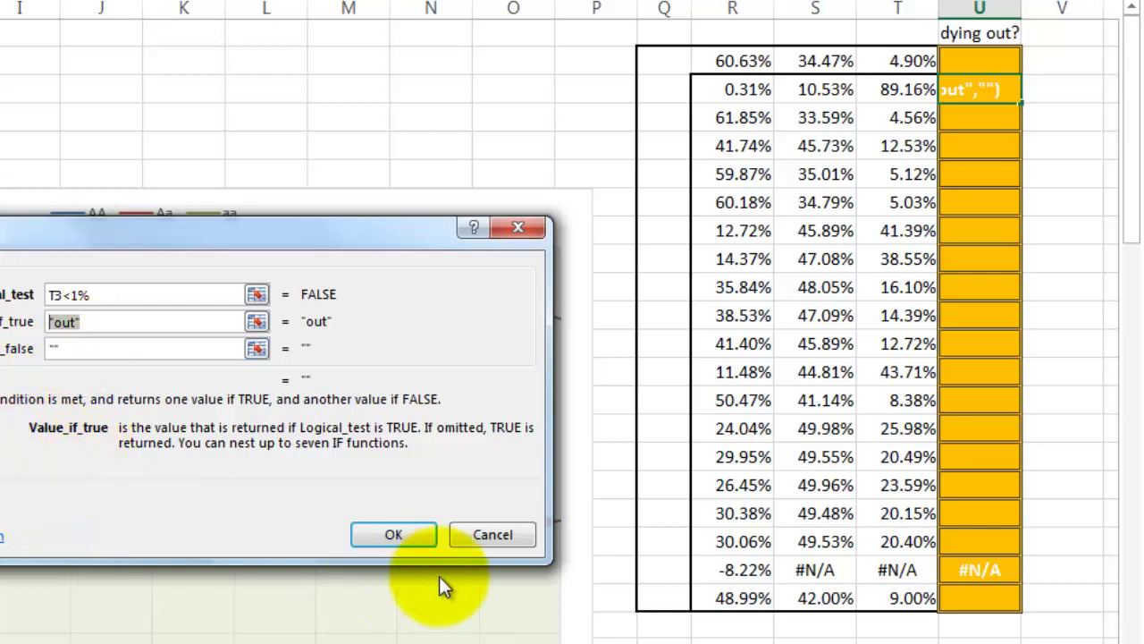
left_click(494, 533)
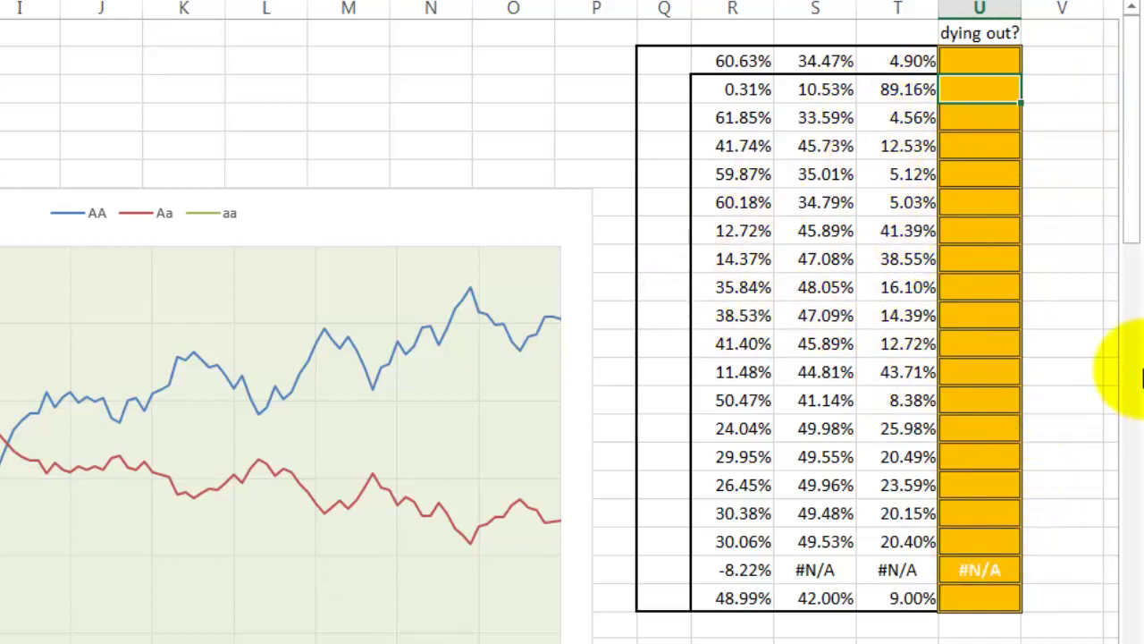
Rerun the simulation repeatedly with F9, looking for runs flagged 'out' in column U
key("F9")
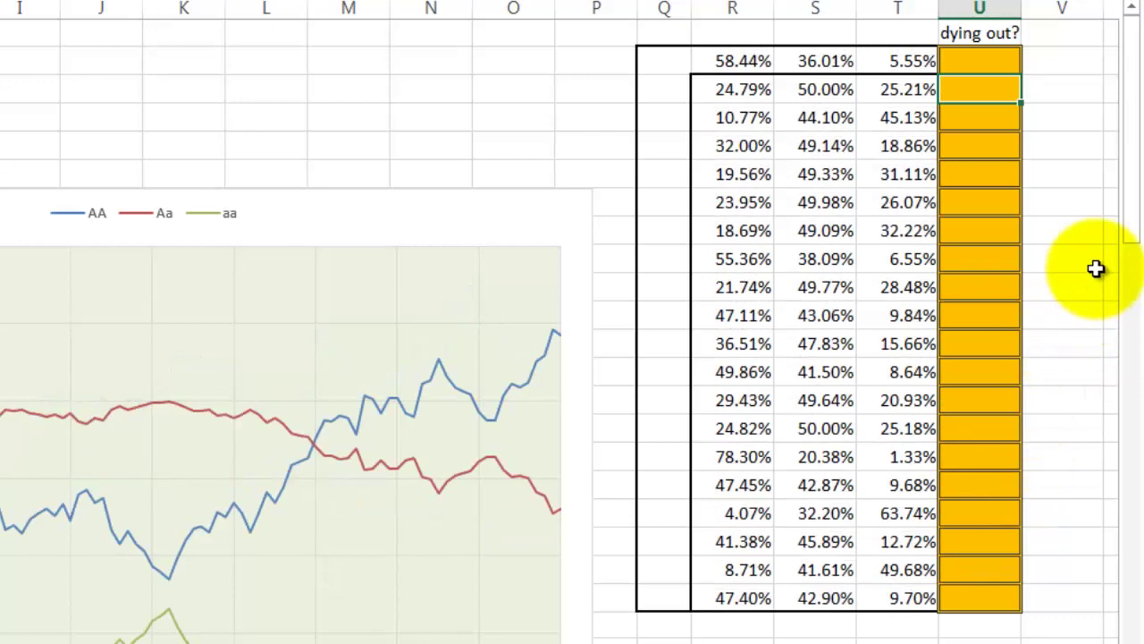
key("F9")
key("F9")
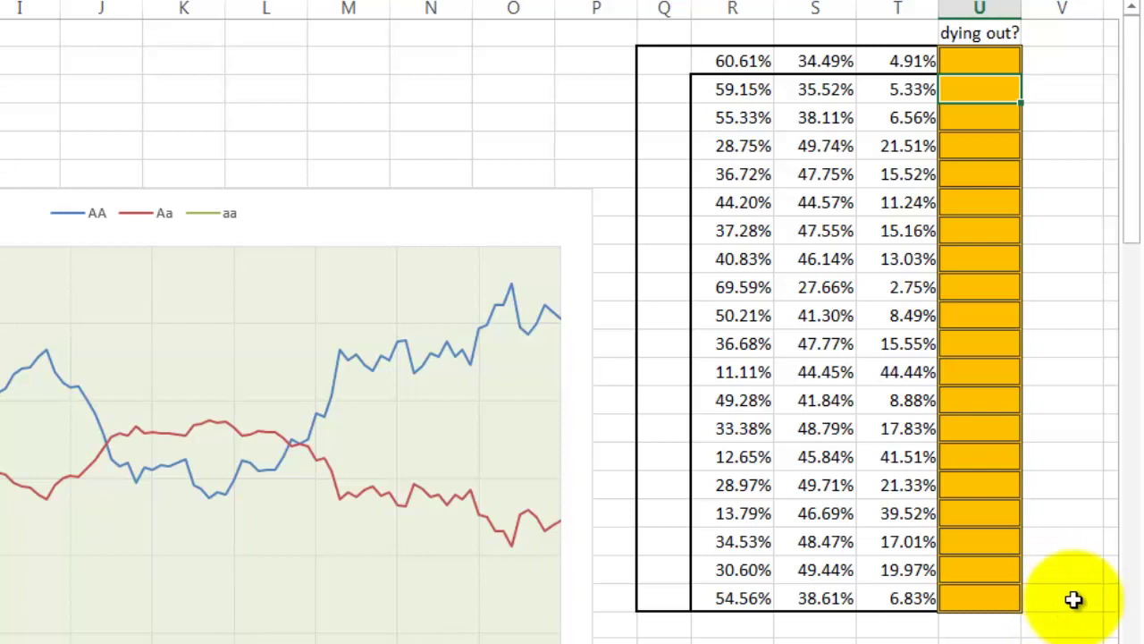
key("F9")
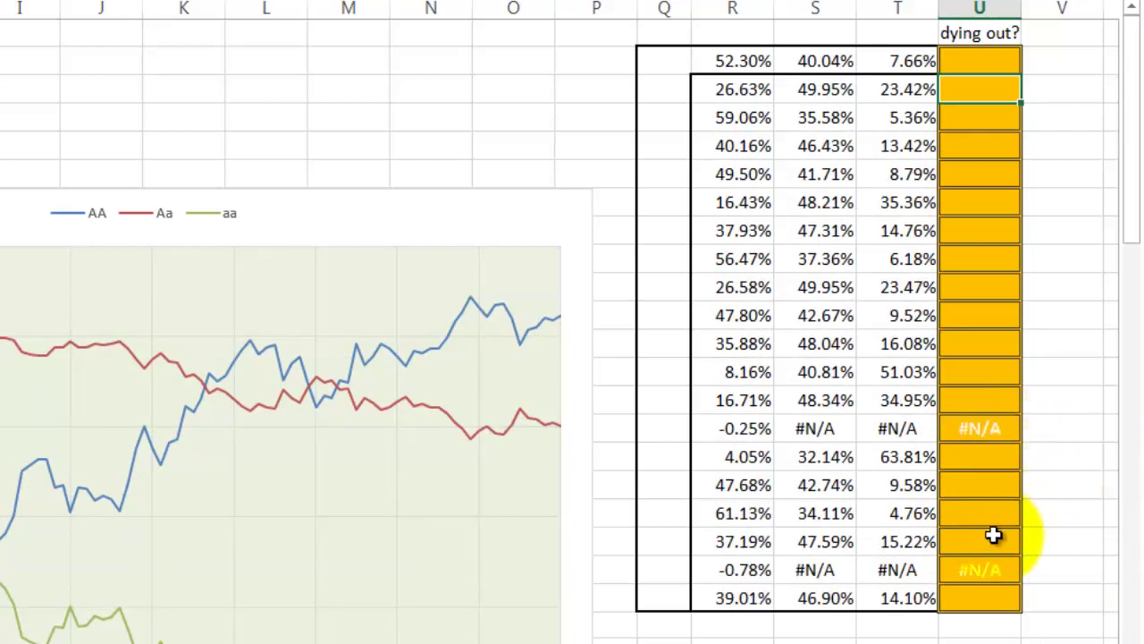
key("F9")
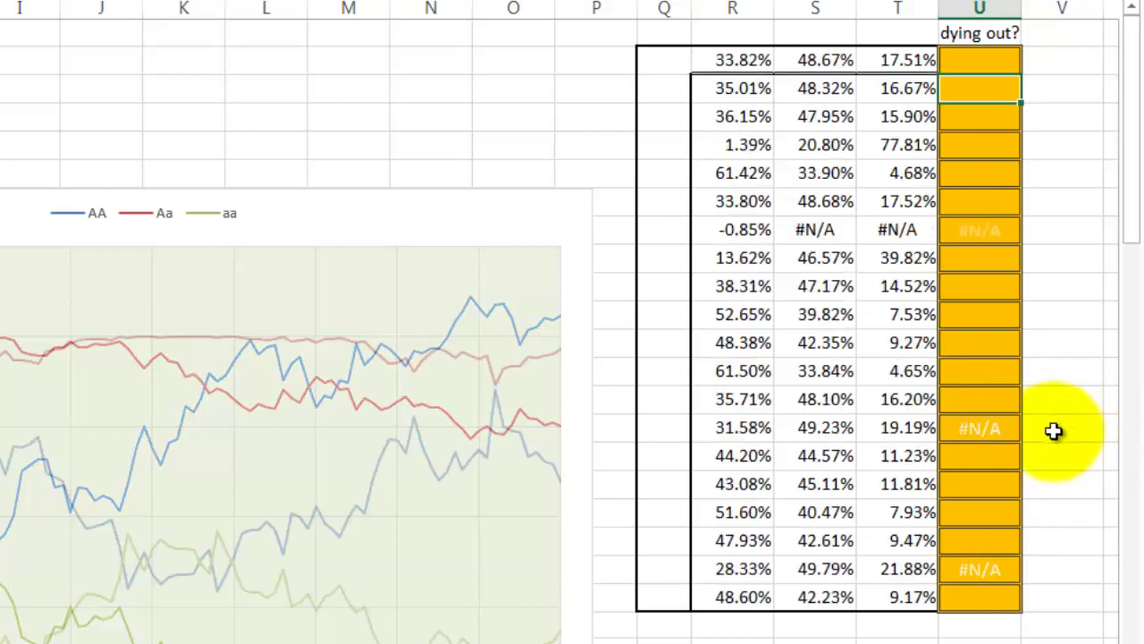
key("F9")
key("F9")
key("F9")
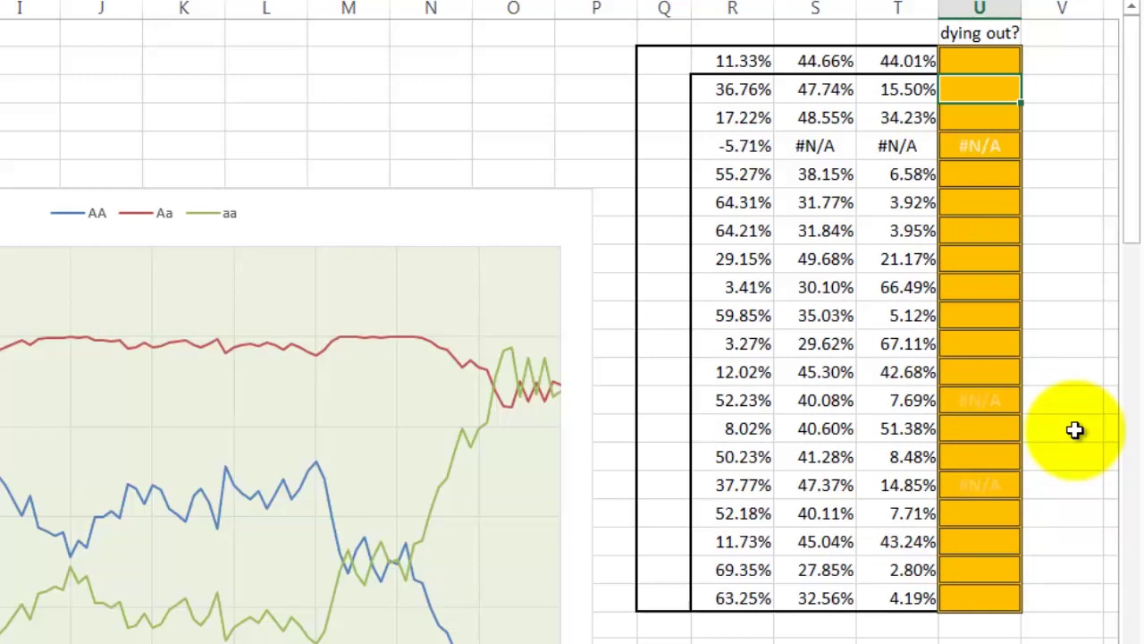
key("F9")
key("F9")
key("F9")
key("F9")
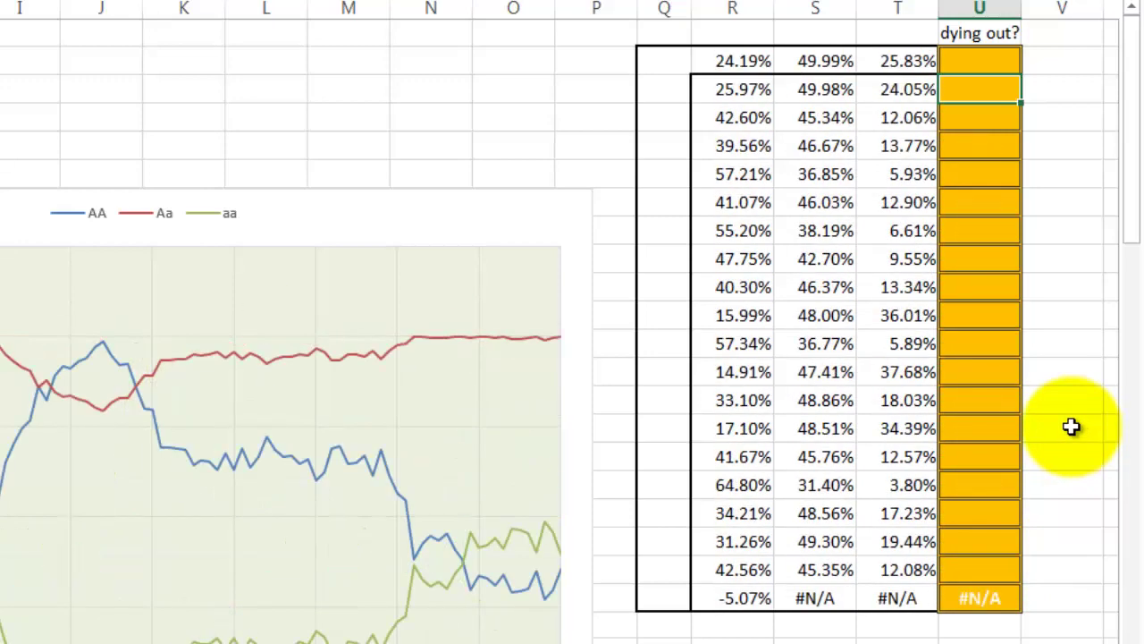
key("F9")
key("F9")
key("F9")
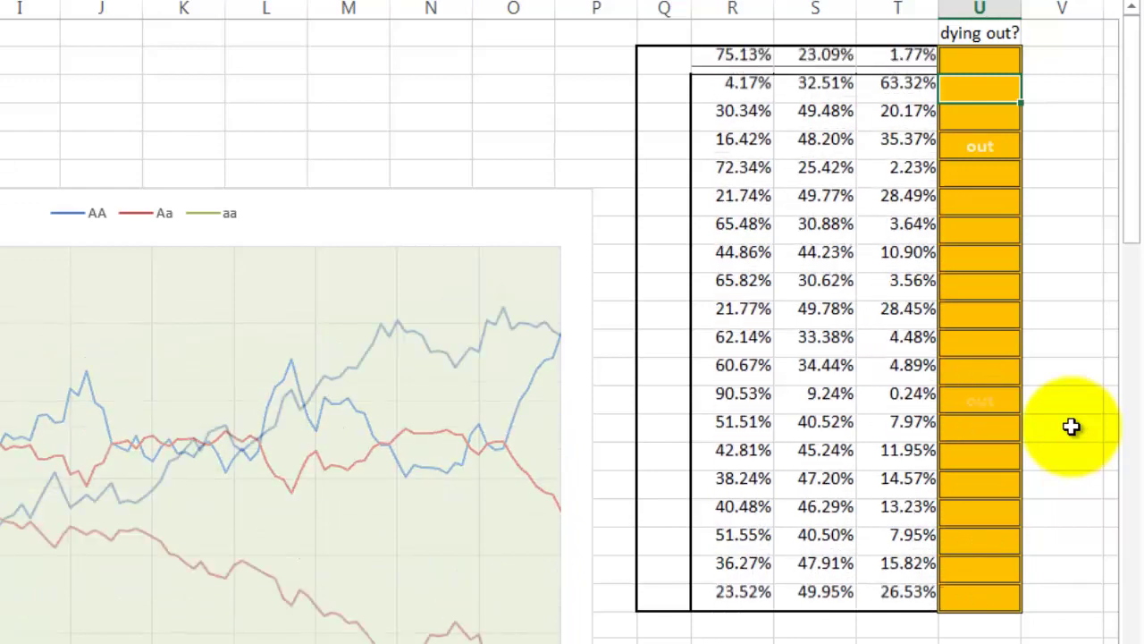
key("F9")
key("F9")
key("F9")
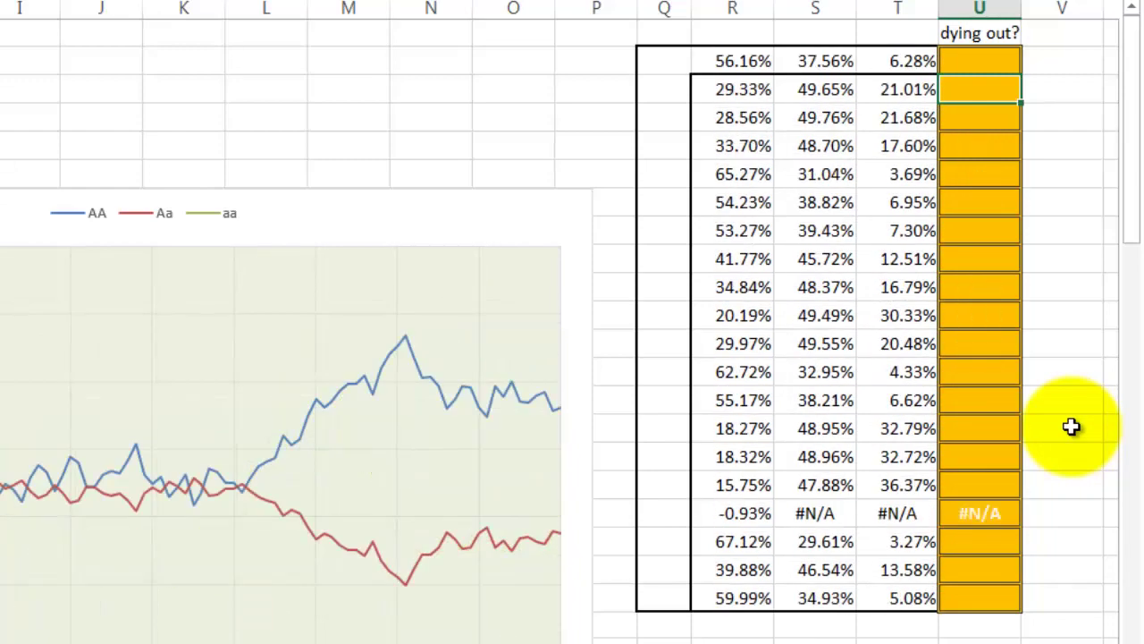
key("F9")
key("F9")
key("F9")
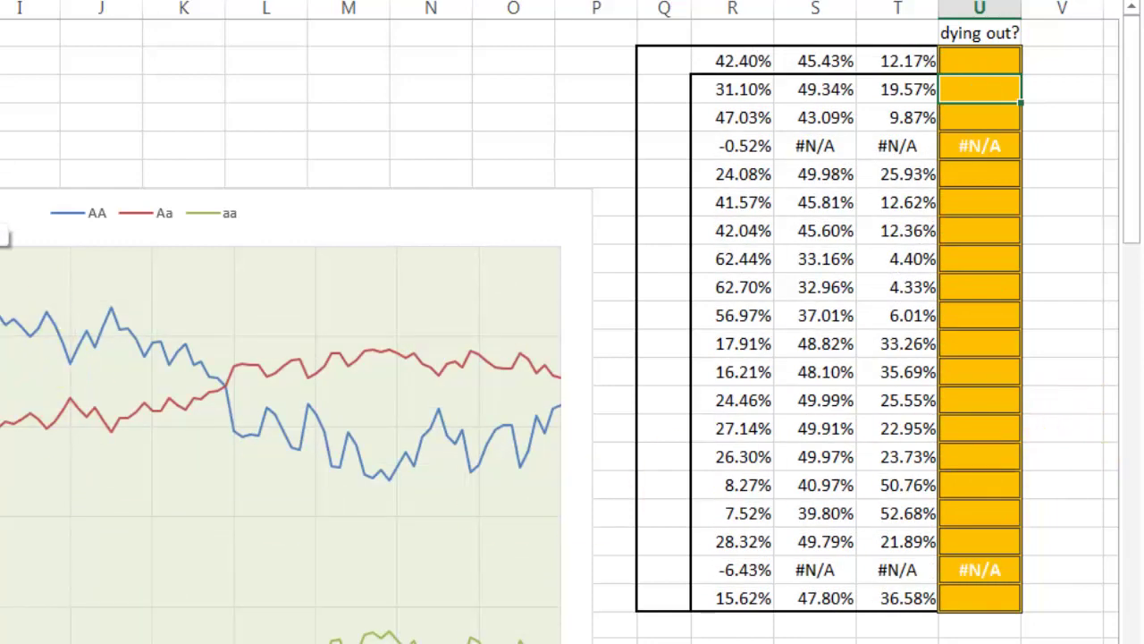
Jump back to the top of the sheet, recalculate several more times, then go to the TOC sheet
key("ctrl+Home")
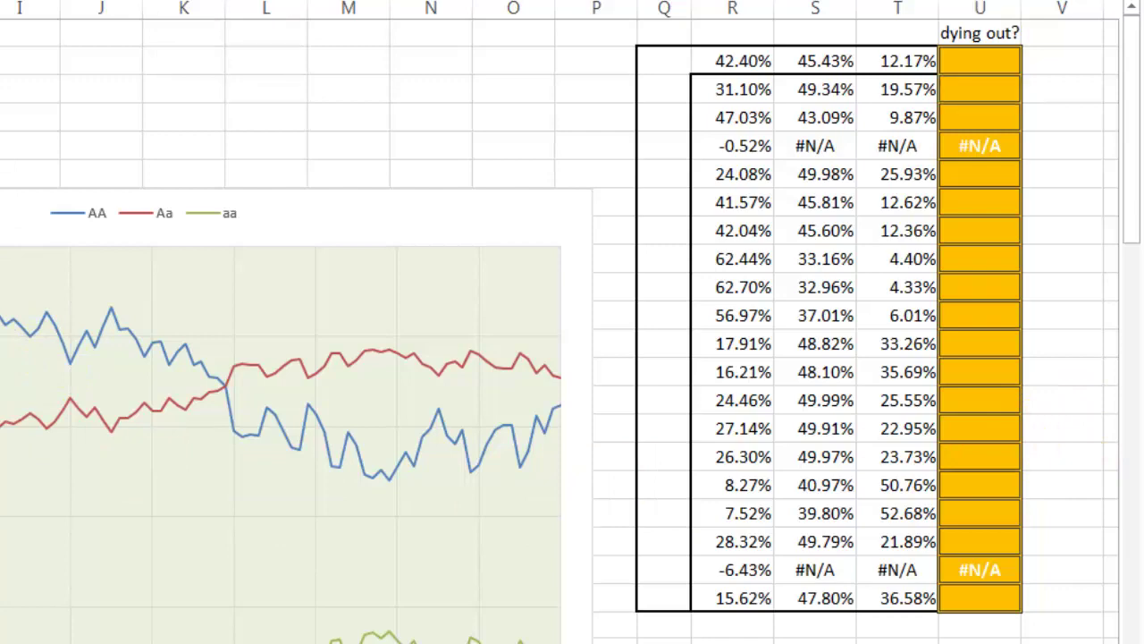
key("F9")
key("F9")
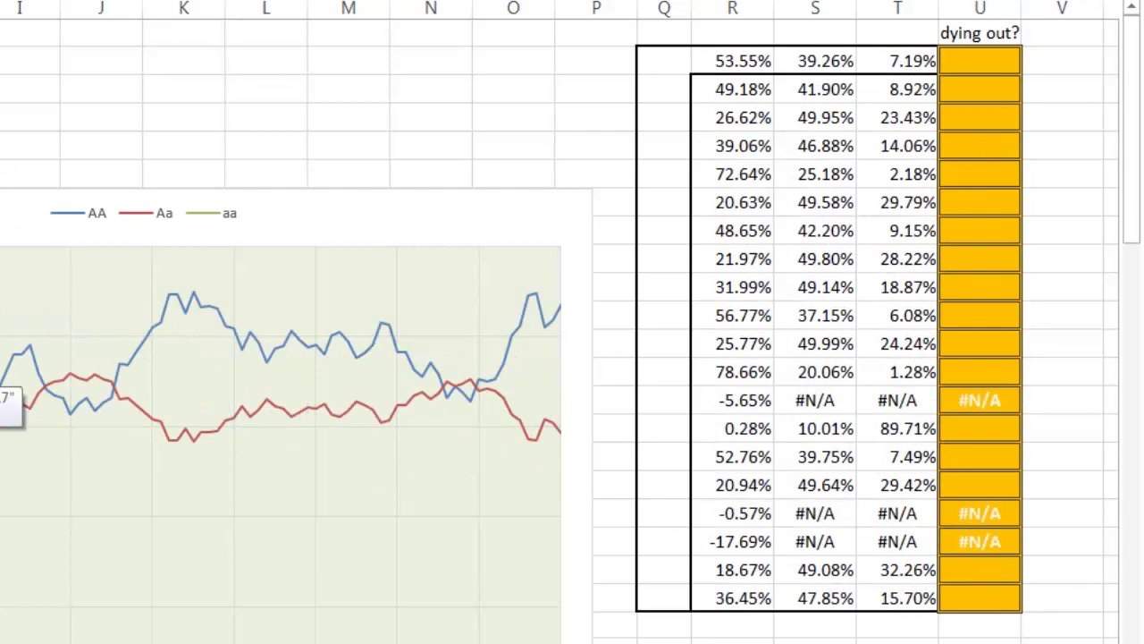
key("F9")
key("F9")
key("F9")
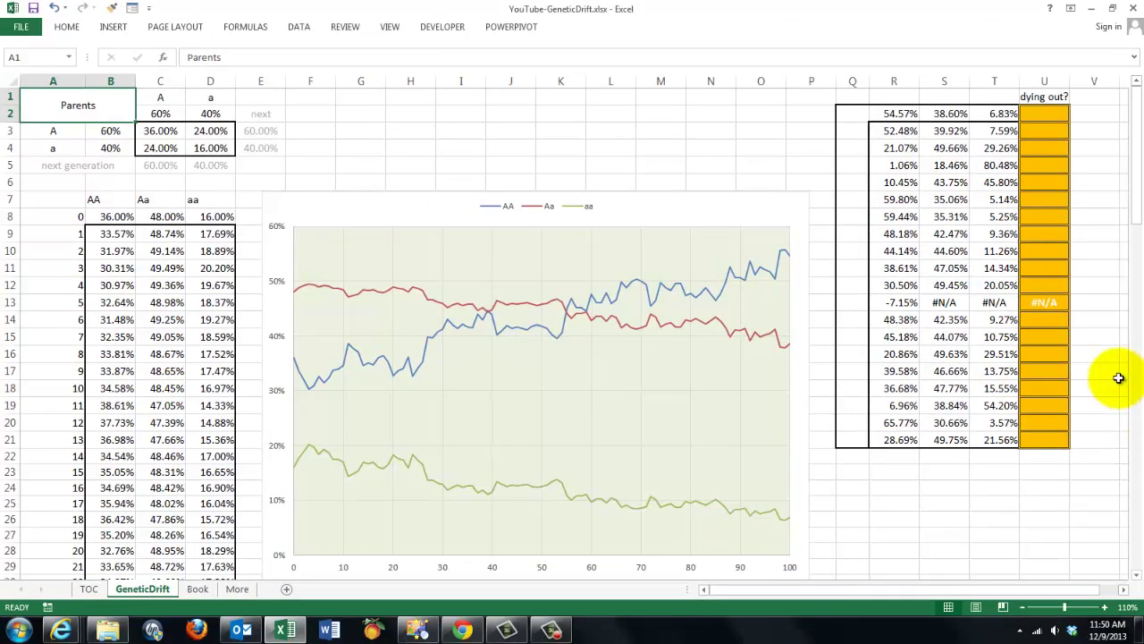
key("F9")
key("F9")
key("F9")
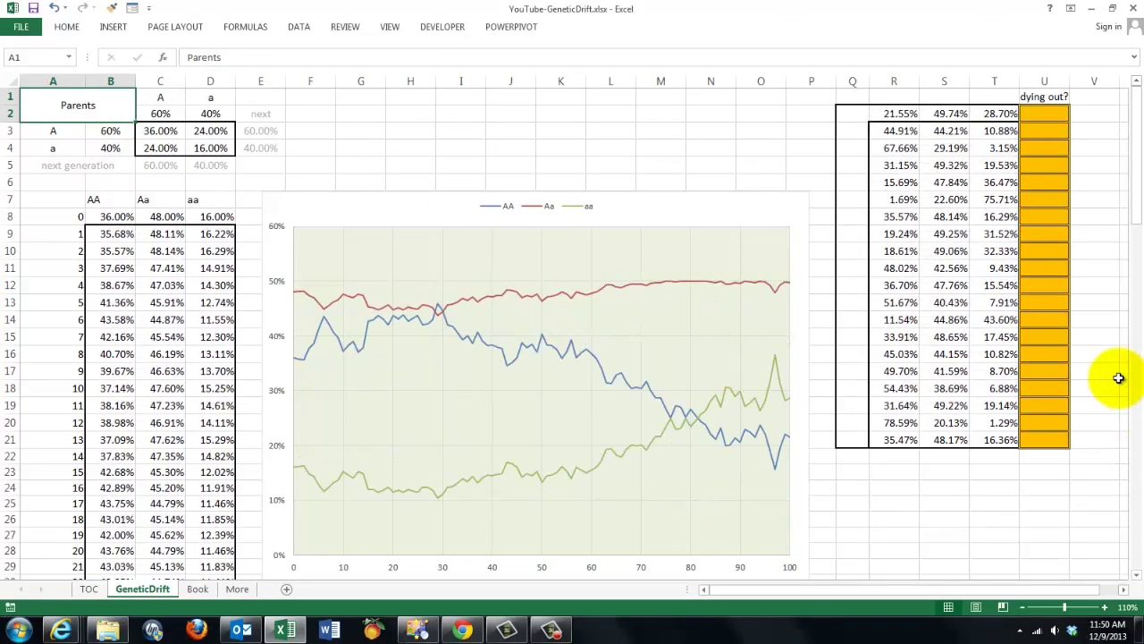
key("F9")
key("F9")
key("F9")
key("F9")
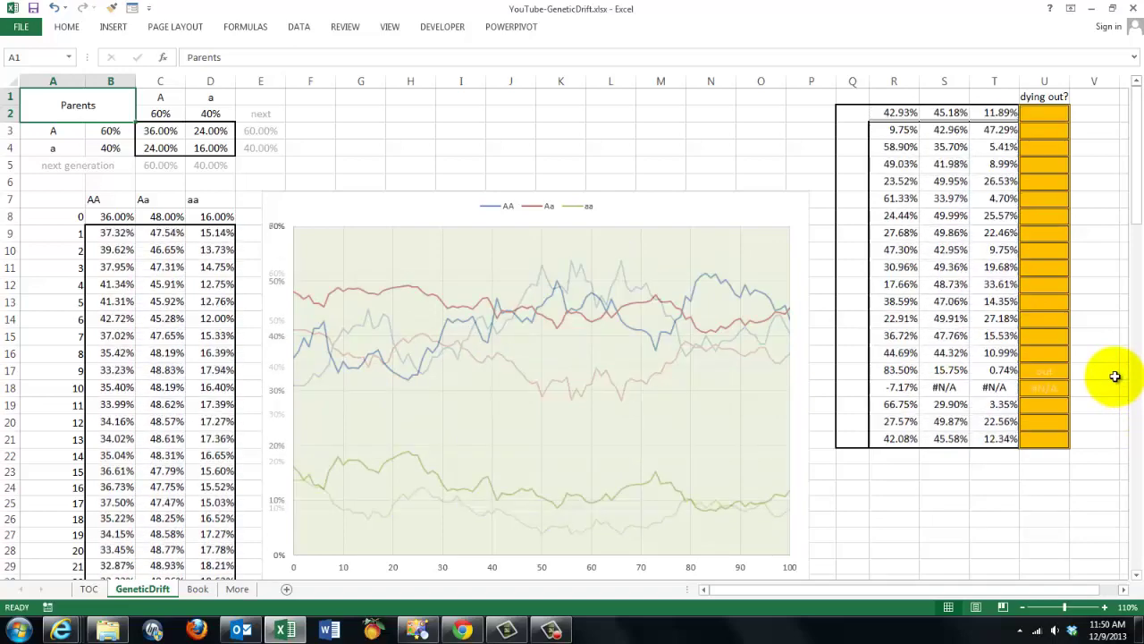
key("F9")
key("F9")
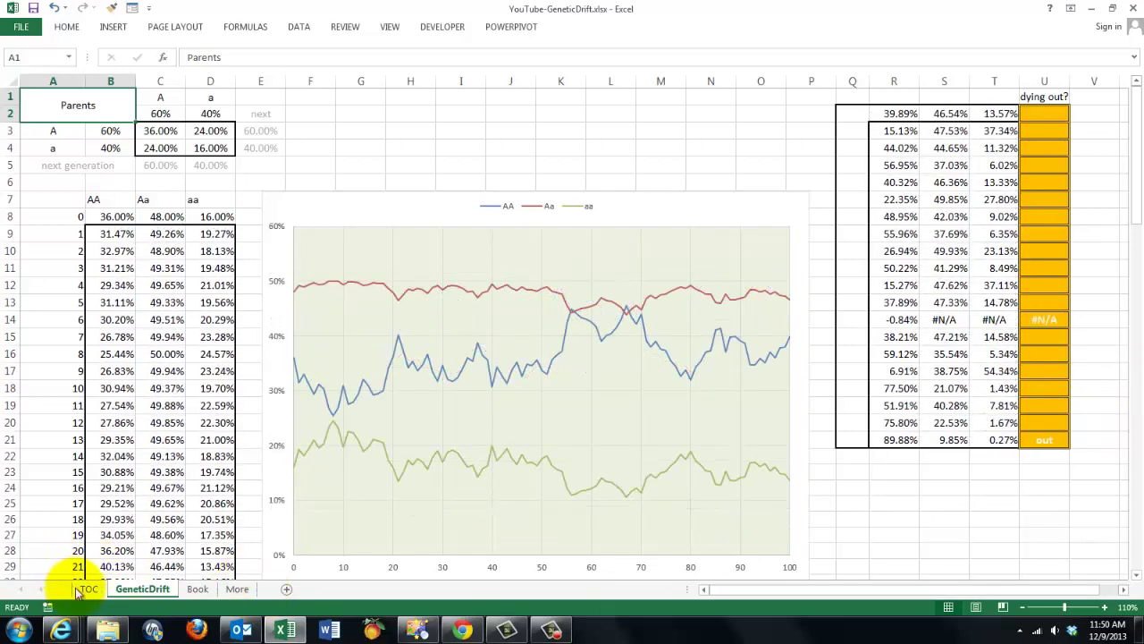
left_click(89, 589)
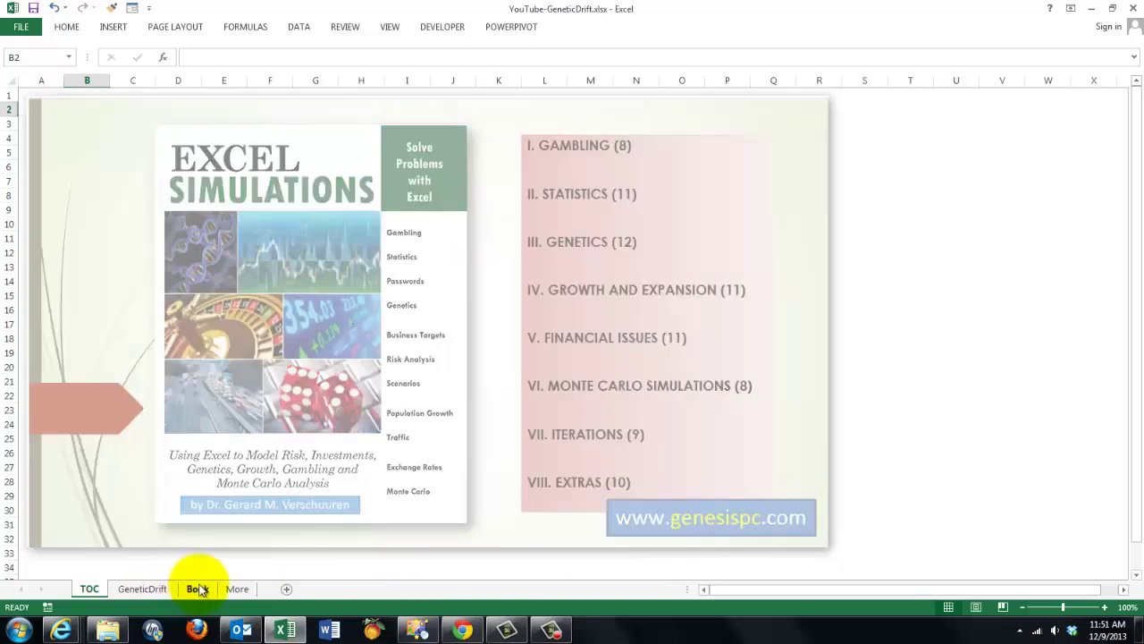
Show the Book sheet listing all 80 simulations by chapter with page numbers
left_click(198, 590)
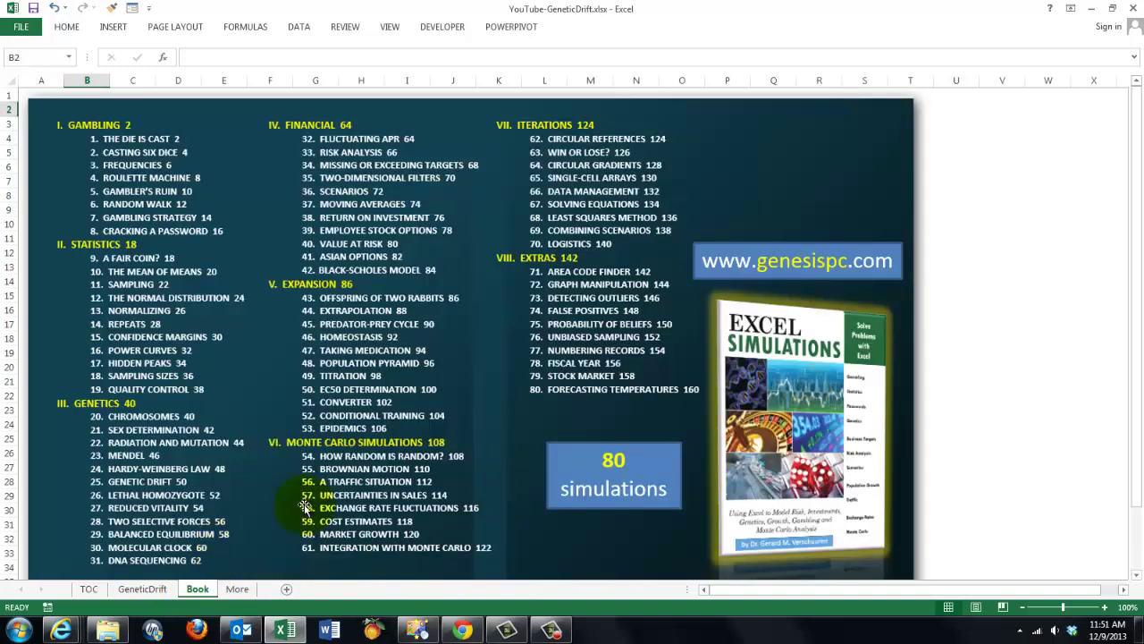